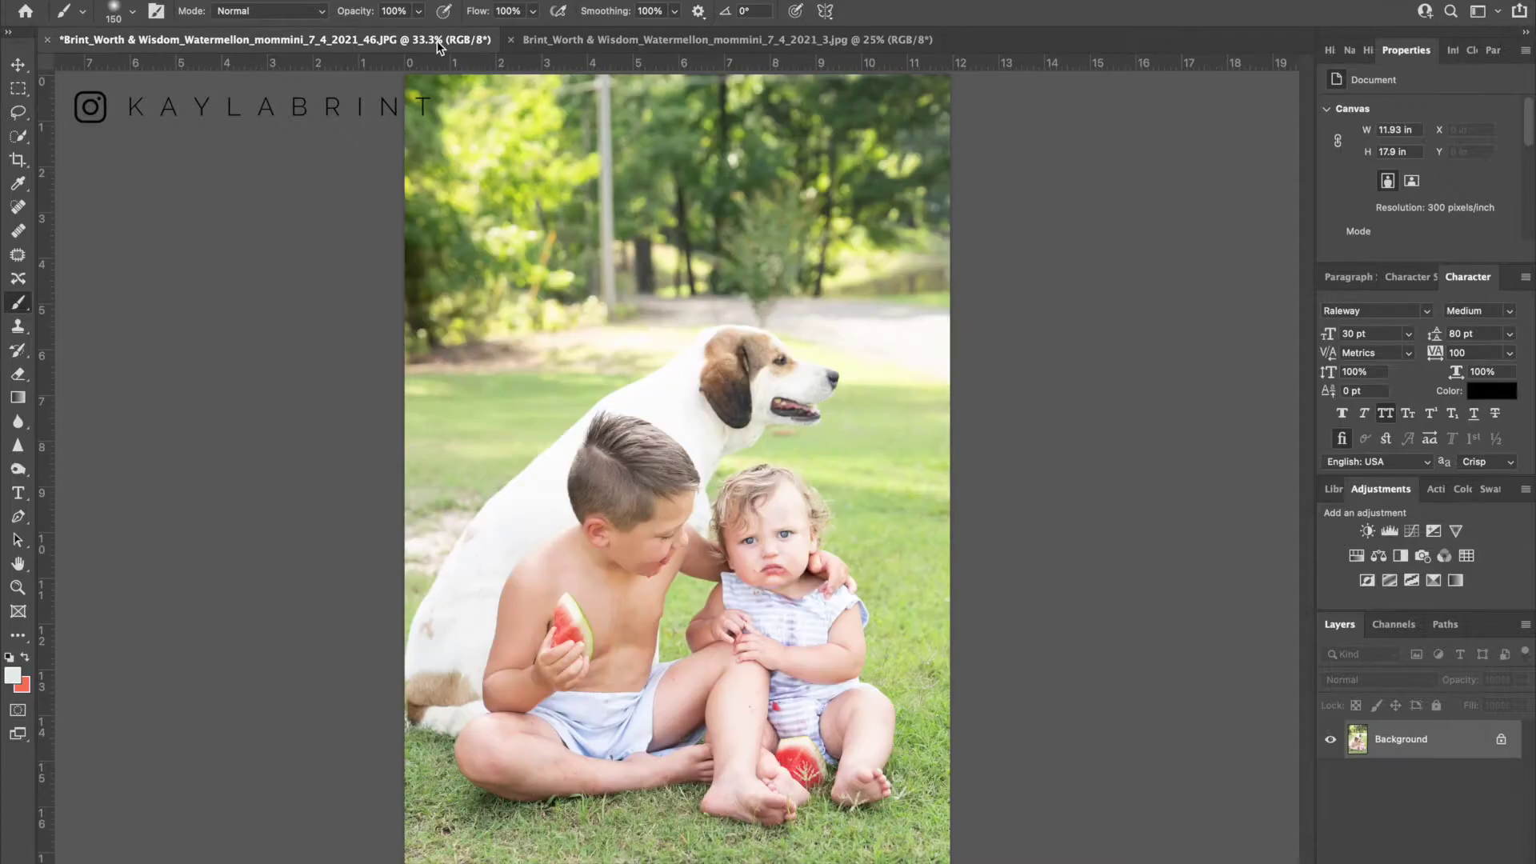
In the standing toddler photo, select the head with the Quick Selection tool and copy it to a new layer.
left_click(542, 40)
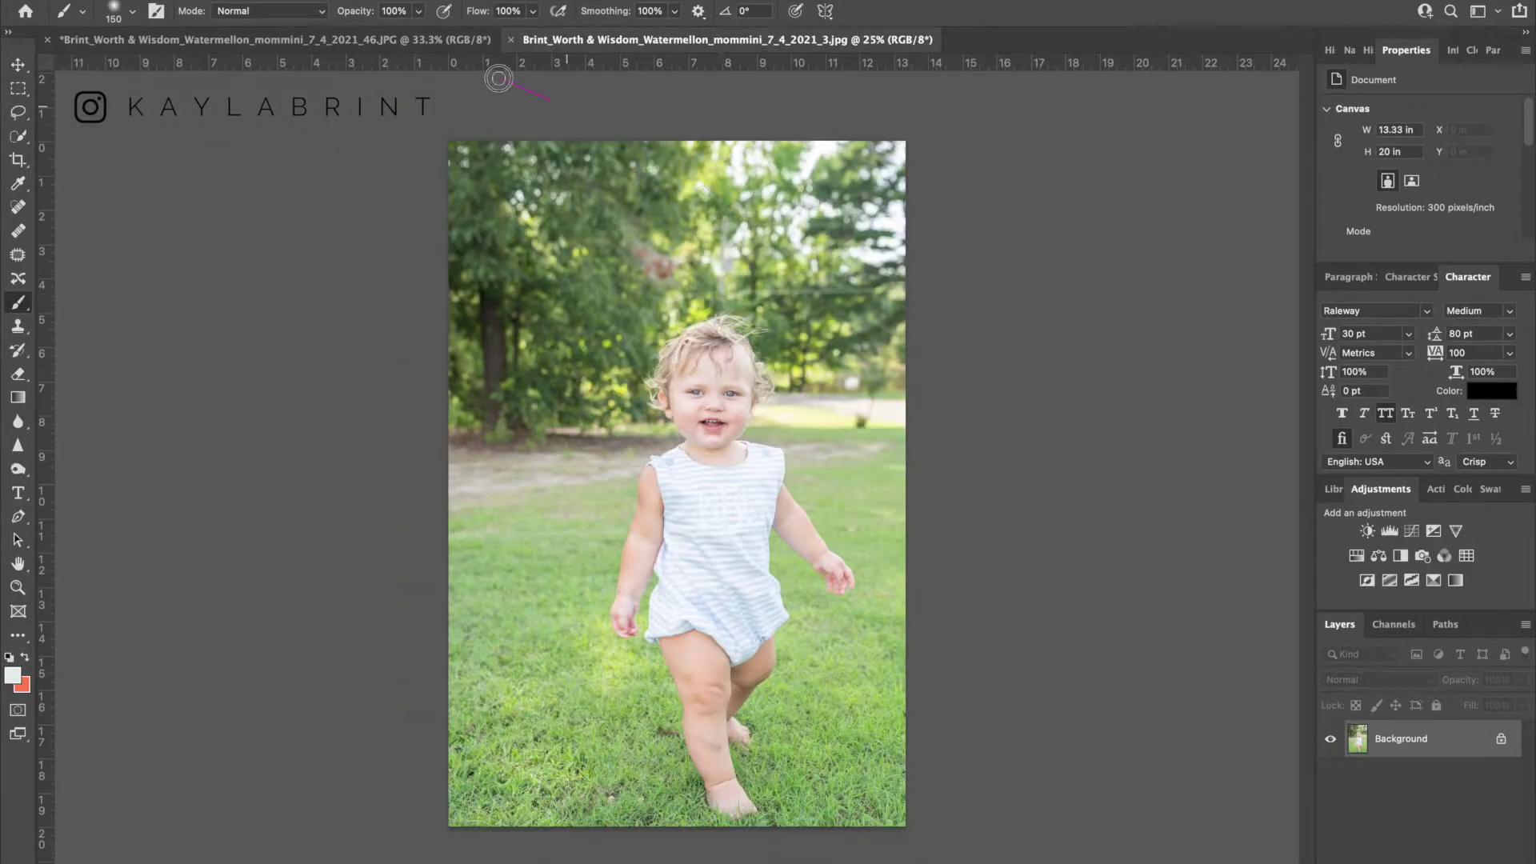
left_click(447, 40)
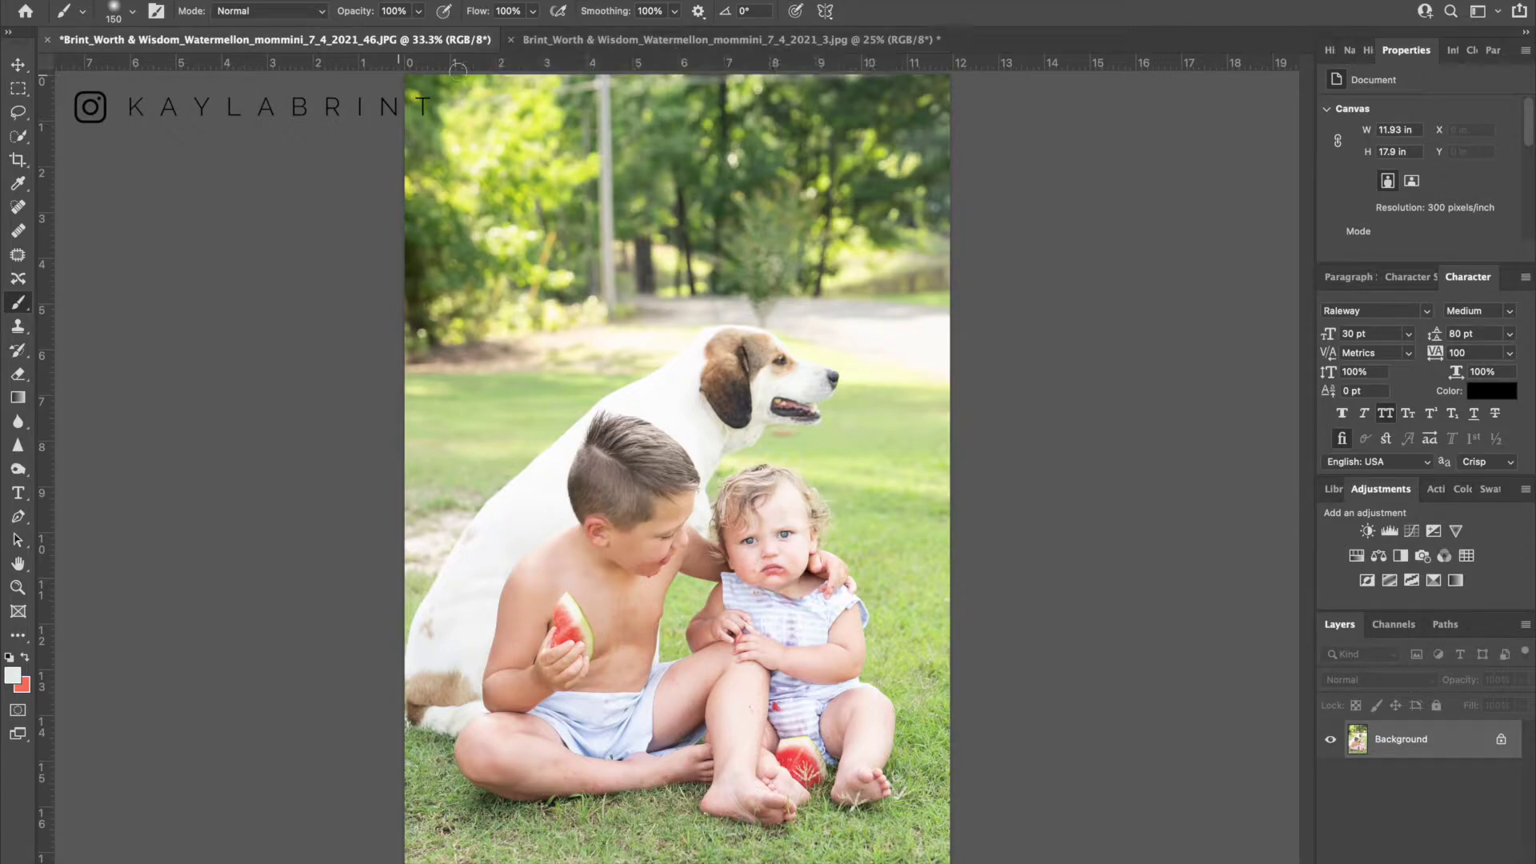
left_click(657, 40)
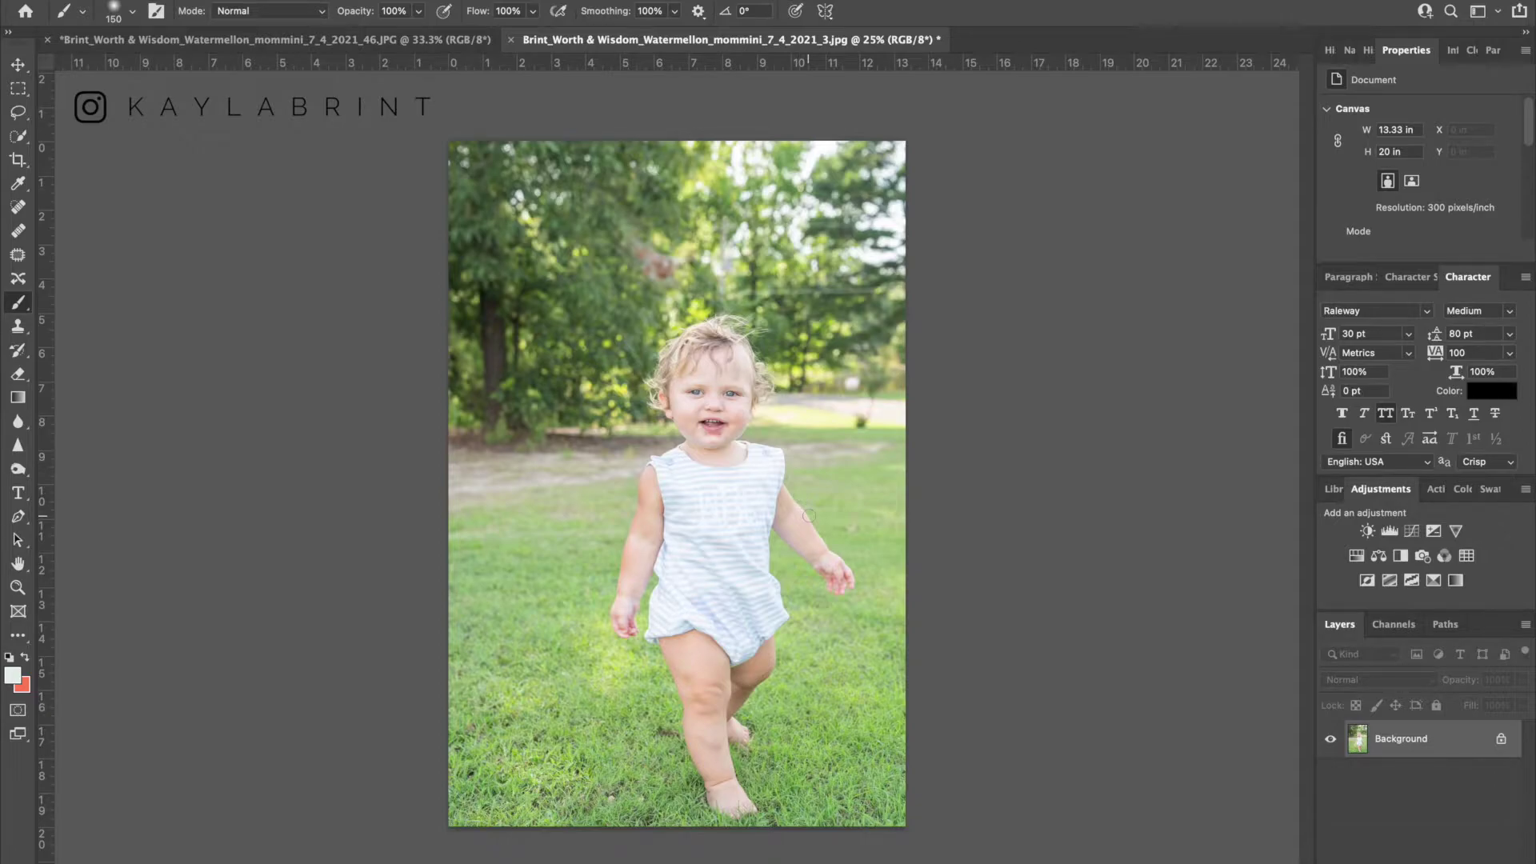
key("w")
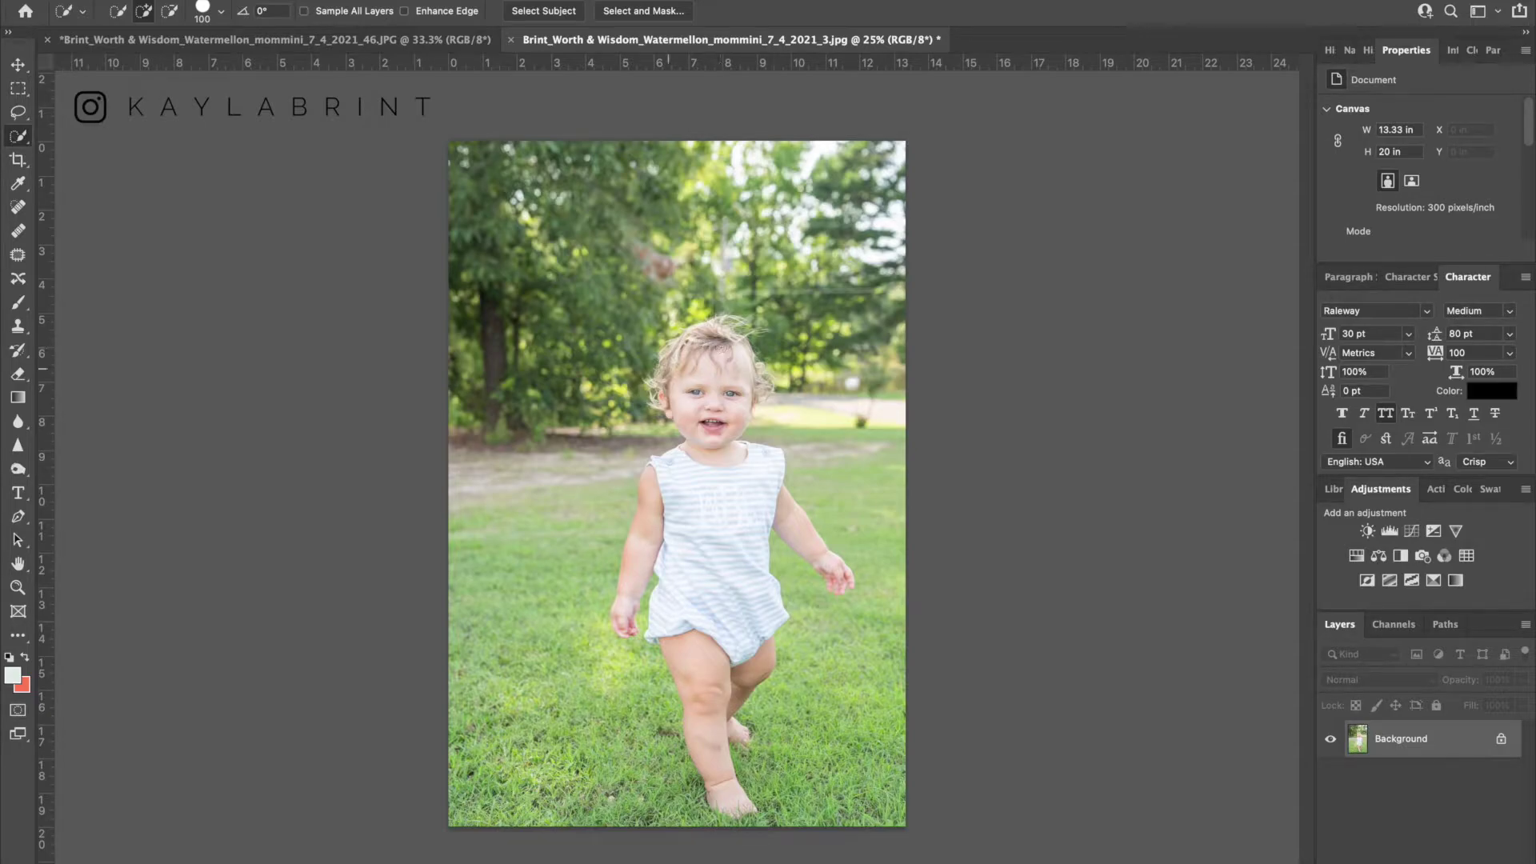
mouse_move(726, 339)
left_mouse_down()
mouse_move(679, 357)
mouse_move(667, 399)
mouse_move(706, 426)
mouse_move(752, 388)
mouse_move(711, 445)
left_mouse_up()
right_click(710, 377)
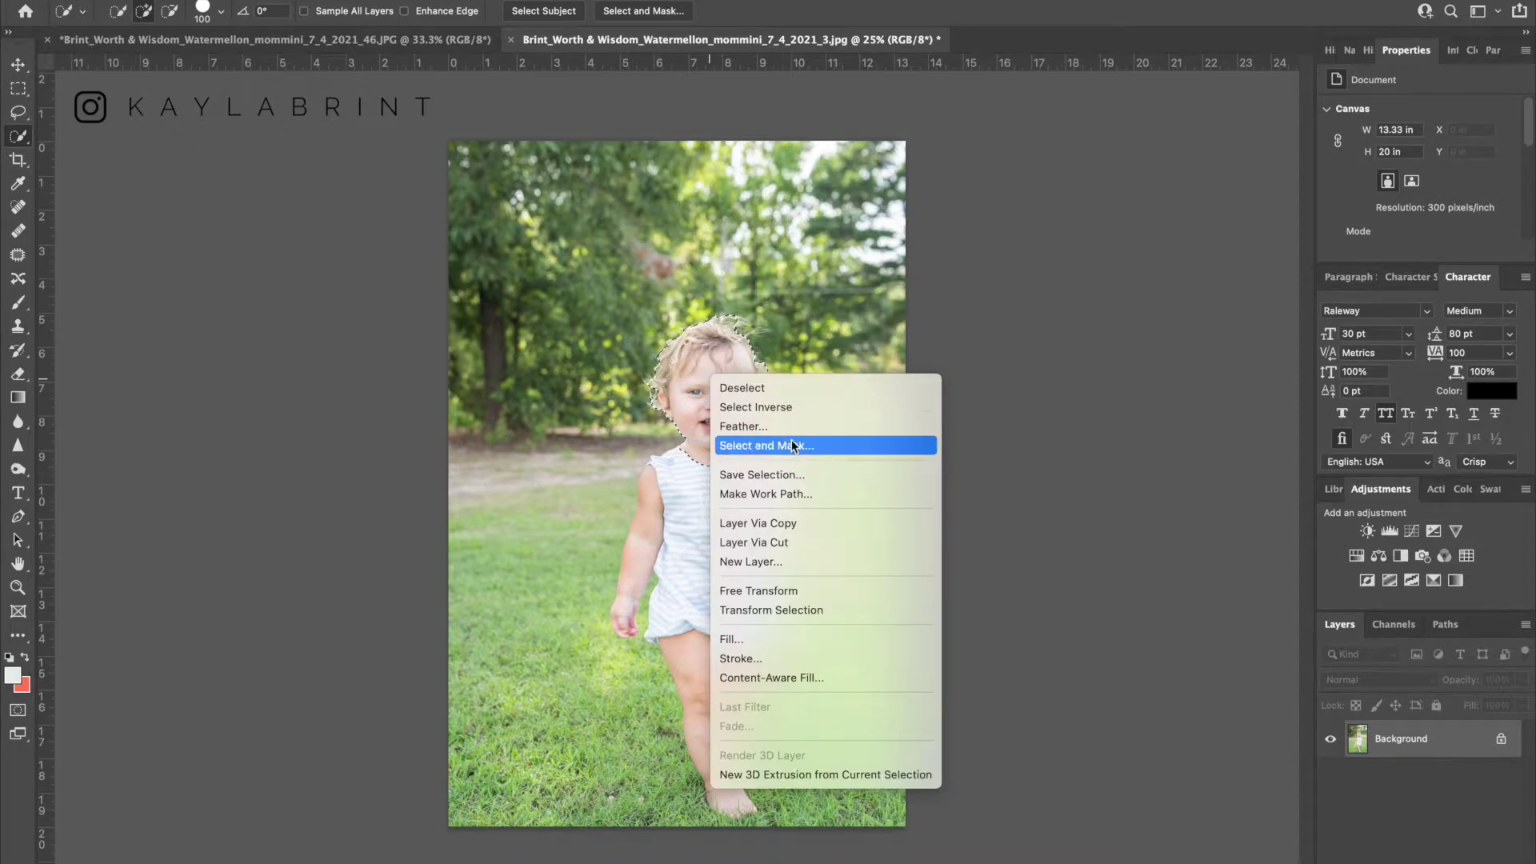
left_click(773, 522)
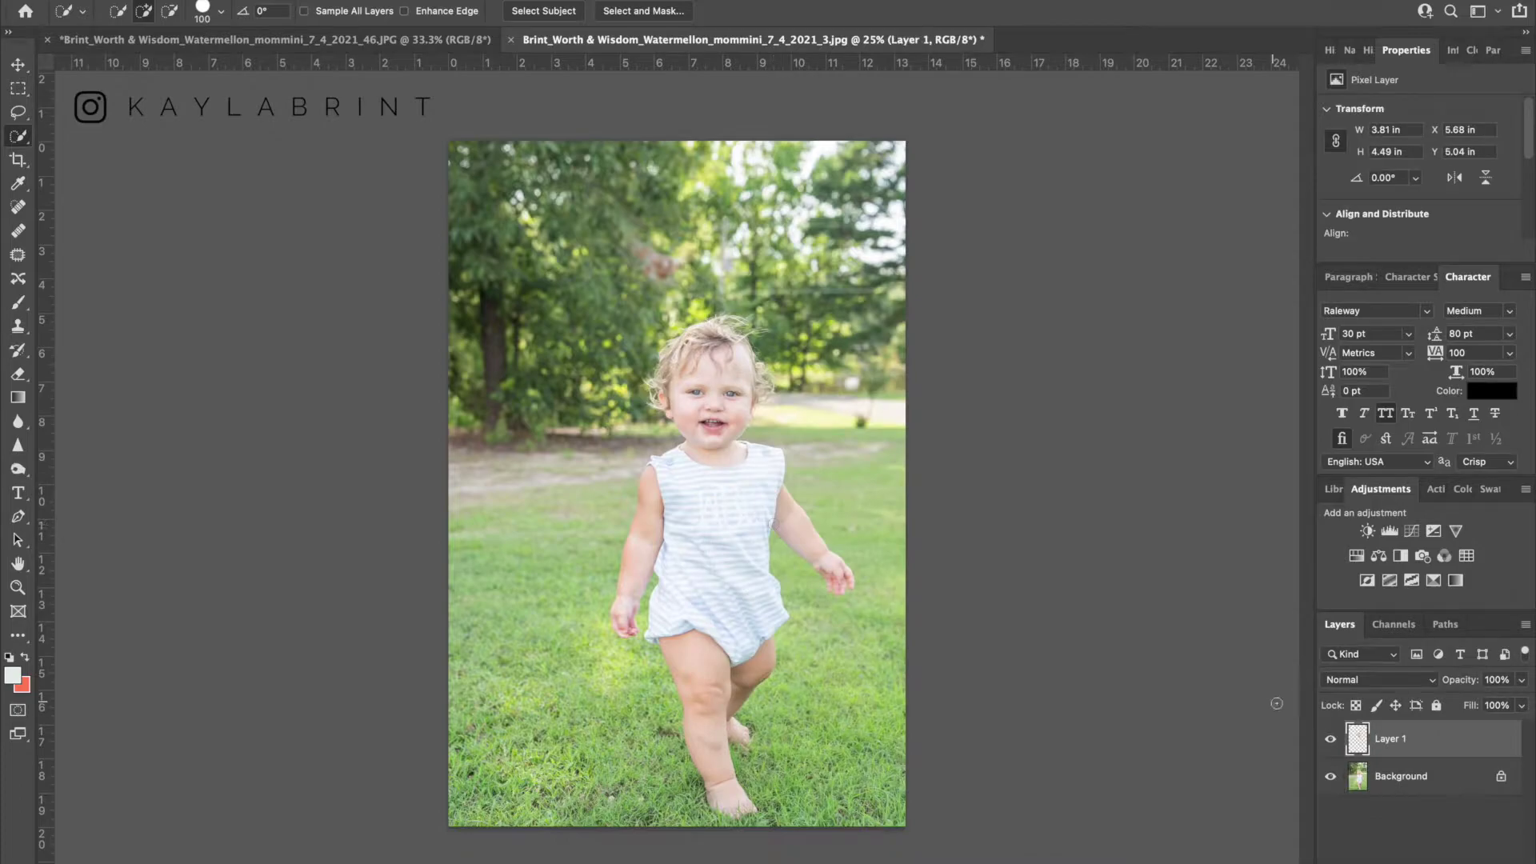
Rename the copied head layer as Face.
double_click(1392, 739)
type("Face")
key("Return")
Move the Face layer into the photo of the seated children and place it over the baby's head.
key("v")
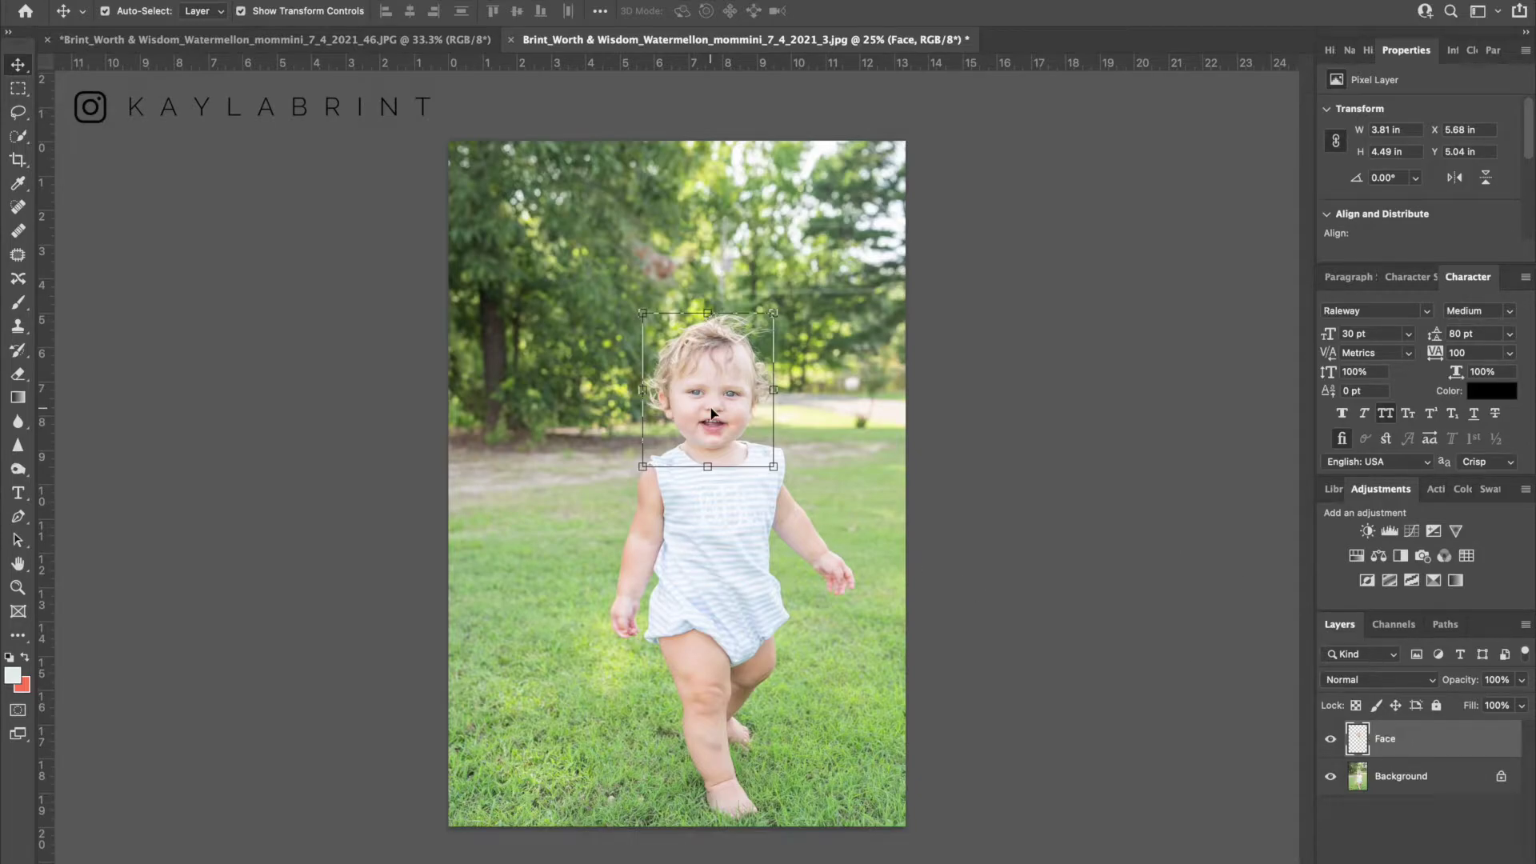
left_click_drag(711, 413, 416, 46)
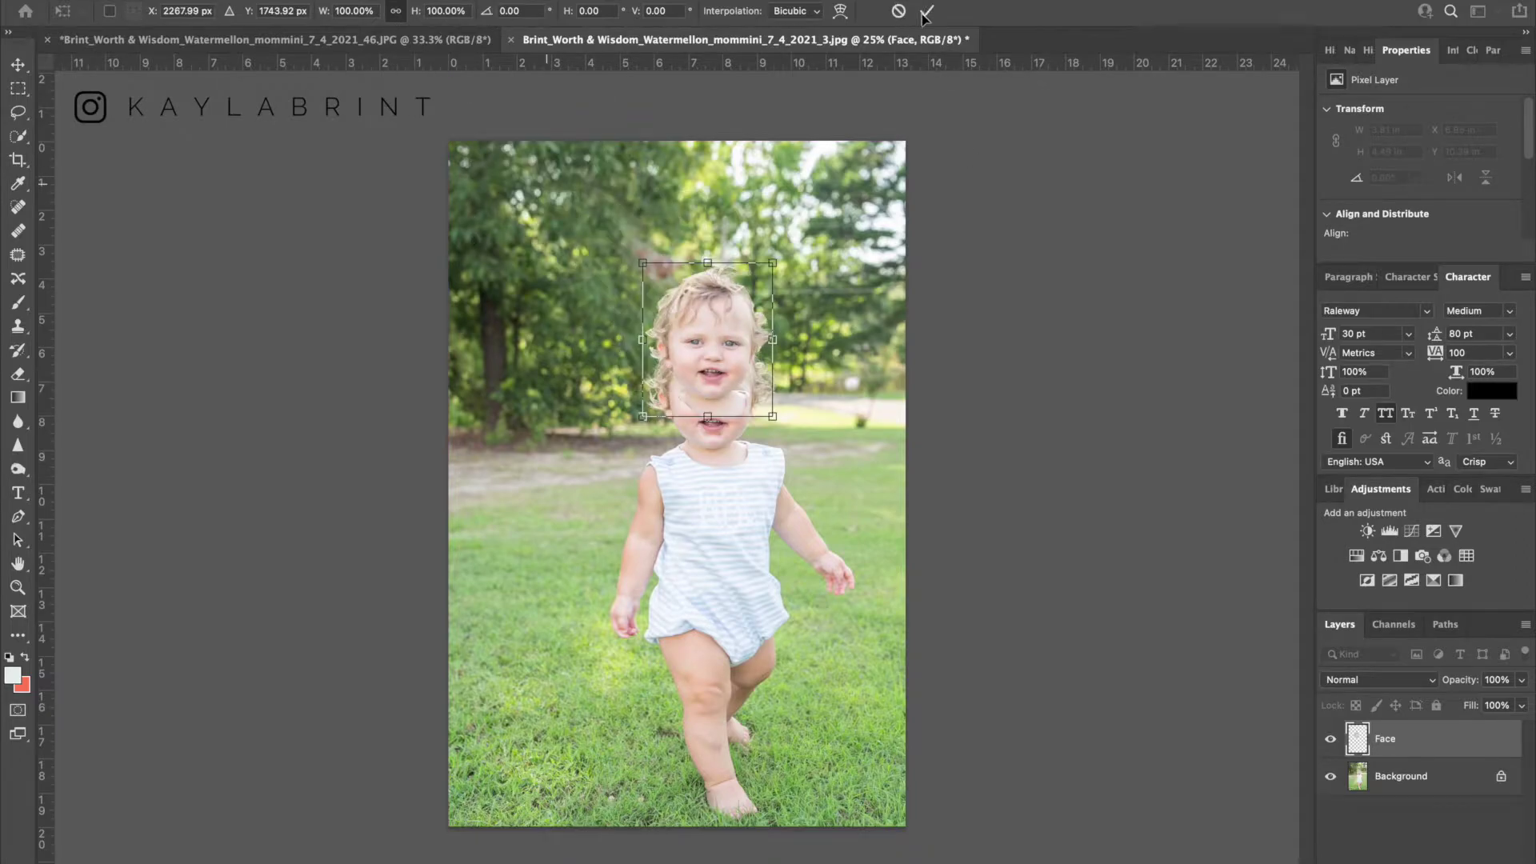
left_click(926, 16)
left_click_drag(707, 352, 771, 536)
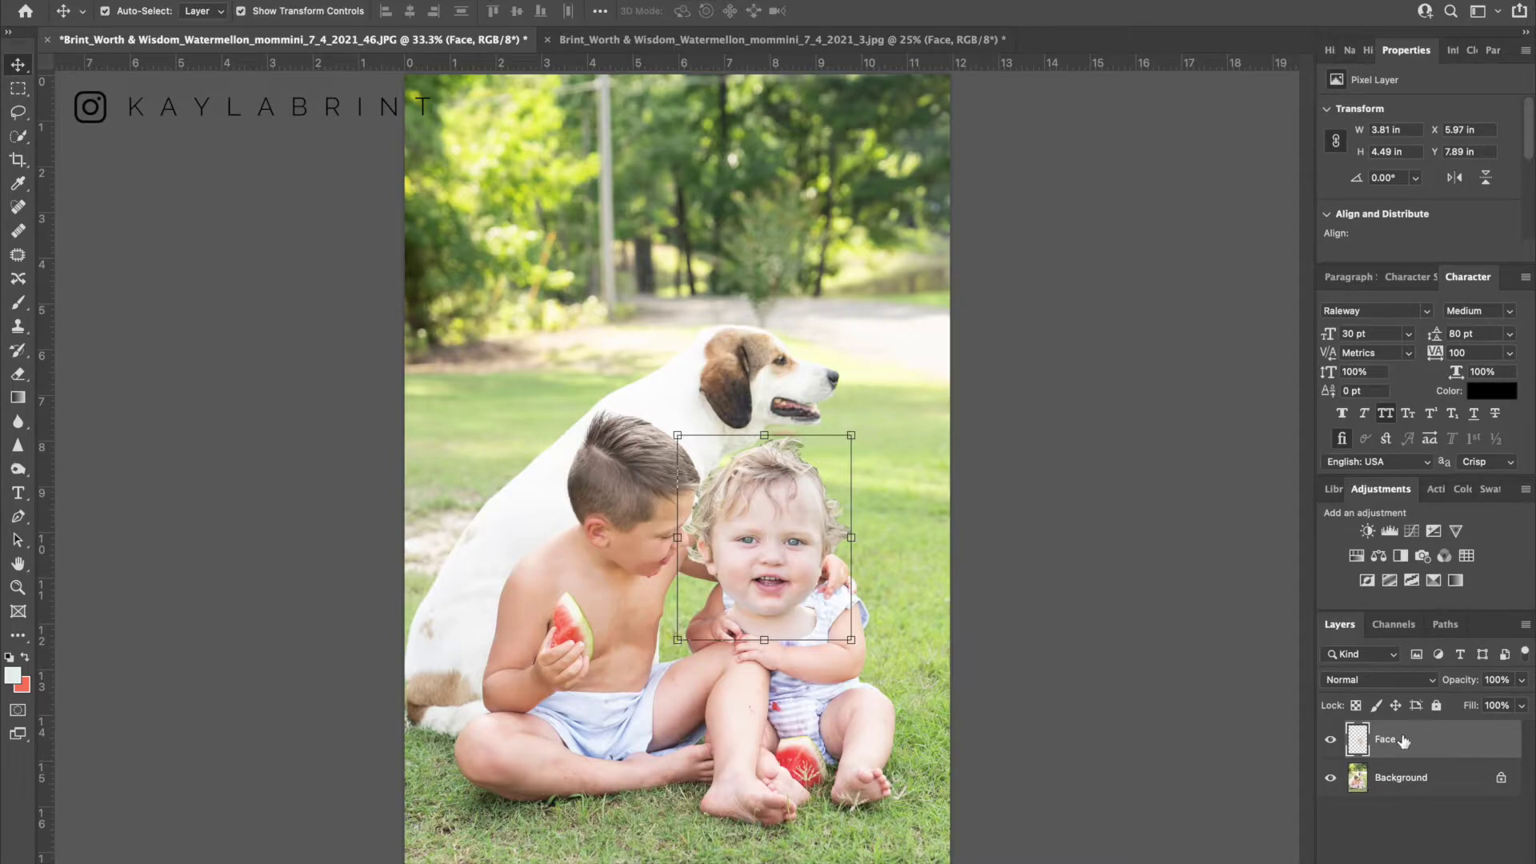
Lower the Face layer's opacity to 48% and rotate and shrink it to about 3.26 by 3.95 in over the baby's head.
left_click(1524, 683)
left_click_drag(1521, 706, 1480, 709)
mouse_move(764, 528)
left_mouse_down()
mouse_move(751, 519)
mouse_move(751, 570)
mouse_move(724, 582)
mouse_move(752, 577)
mouse_move(767, 544)
mouse_move(770, 567)
mouse_move(780, 533)
left_mouse_up()
left_click_drag(854, 645, 825, 587)
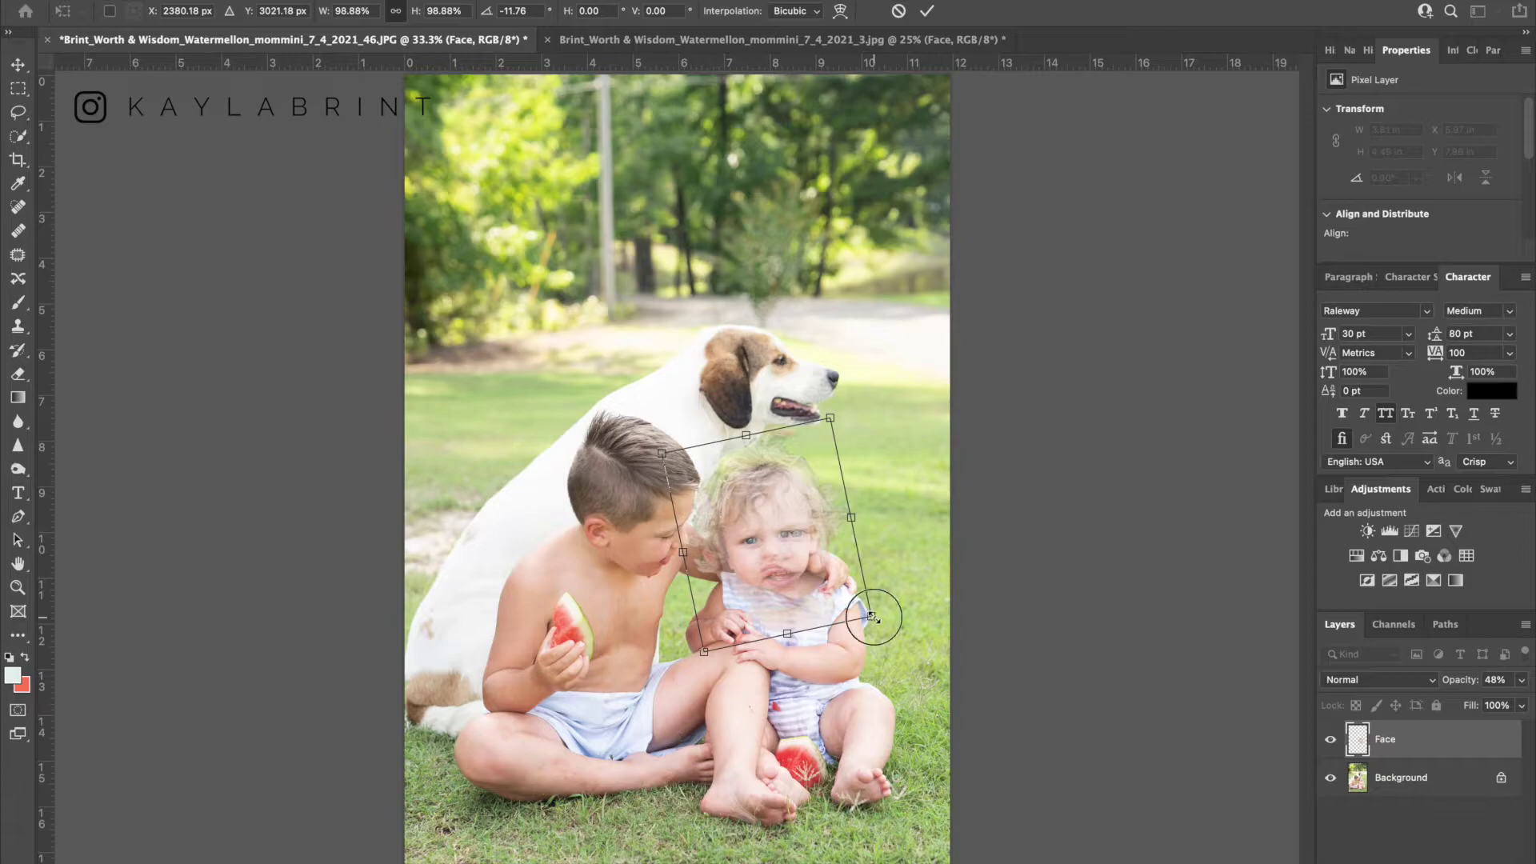
mouse_move(871, 613)
left_mouse_down()
mouse_move(804, 566)
mouse_move(850, 605)
left_mouse_up()
Raise the Face layer's opacity to 100% and show and hide the layer to compare it with the original head.
left_click(1334, 742)
left_click(1334, 742)
left_click(1336, 746)
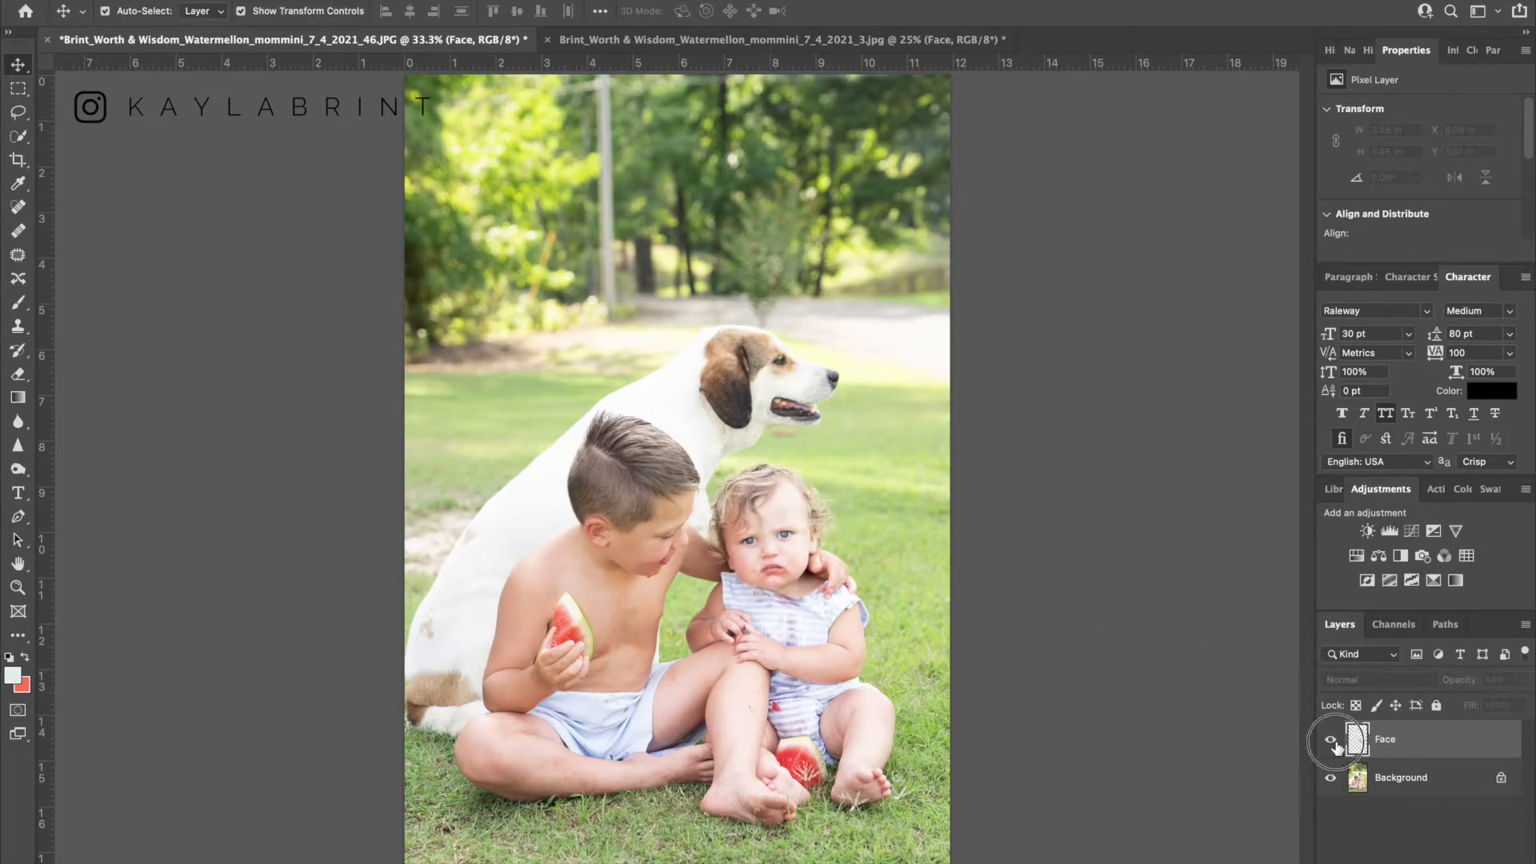
left_click(1336, 746)
left_click(1521, 679)
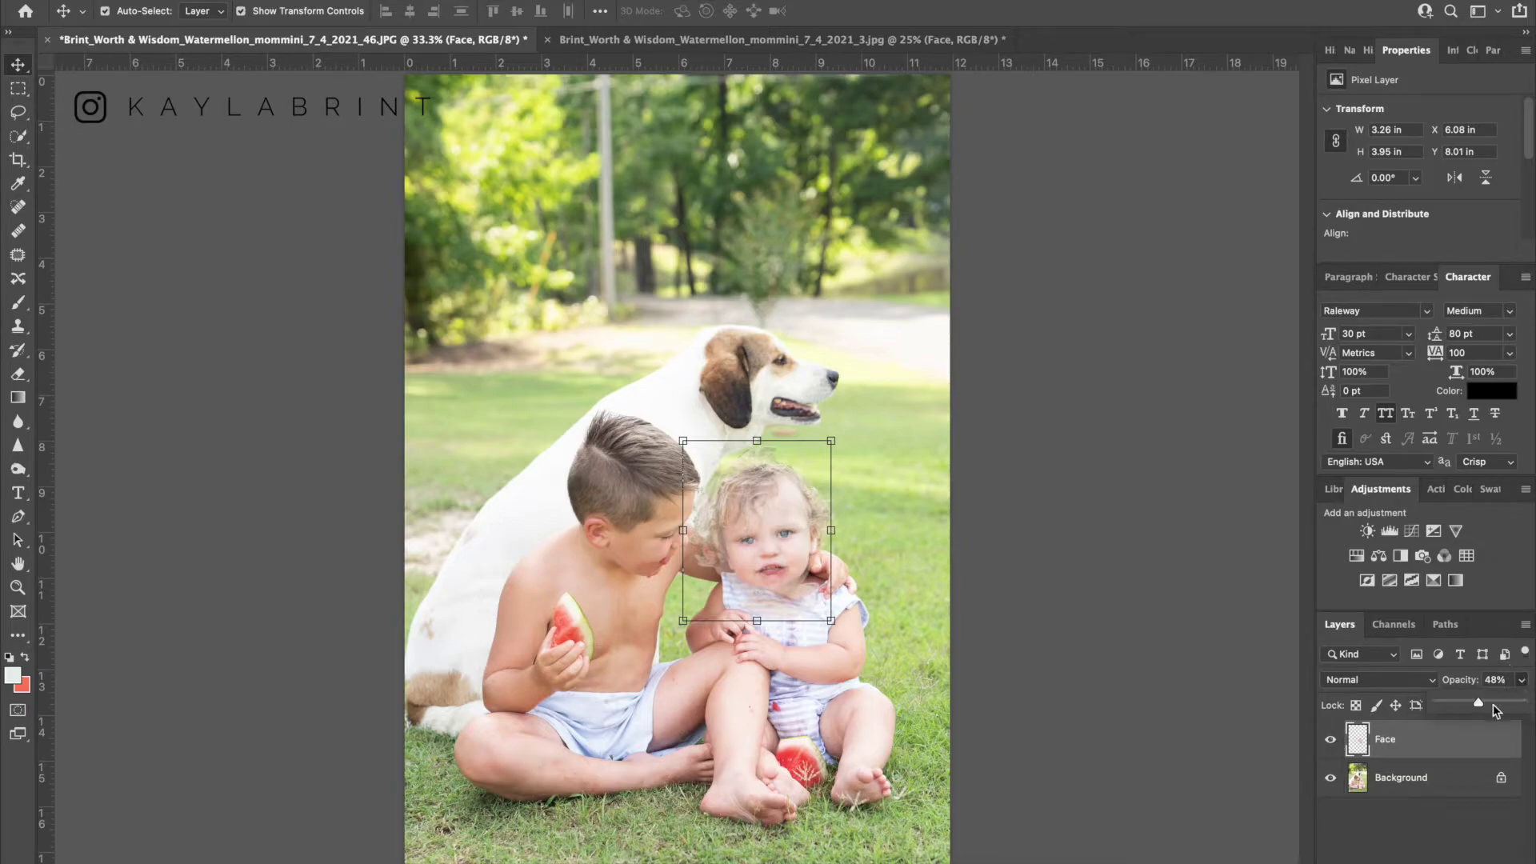
left_click_drag(1477, 702, 1522, 702)
left_click(1336, 743)
left_click(1335, 744)
left_click(1336, 745)
left_click(1332, 742)
left_click(1333, 742)
left_click(1329, 742)
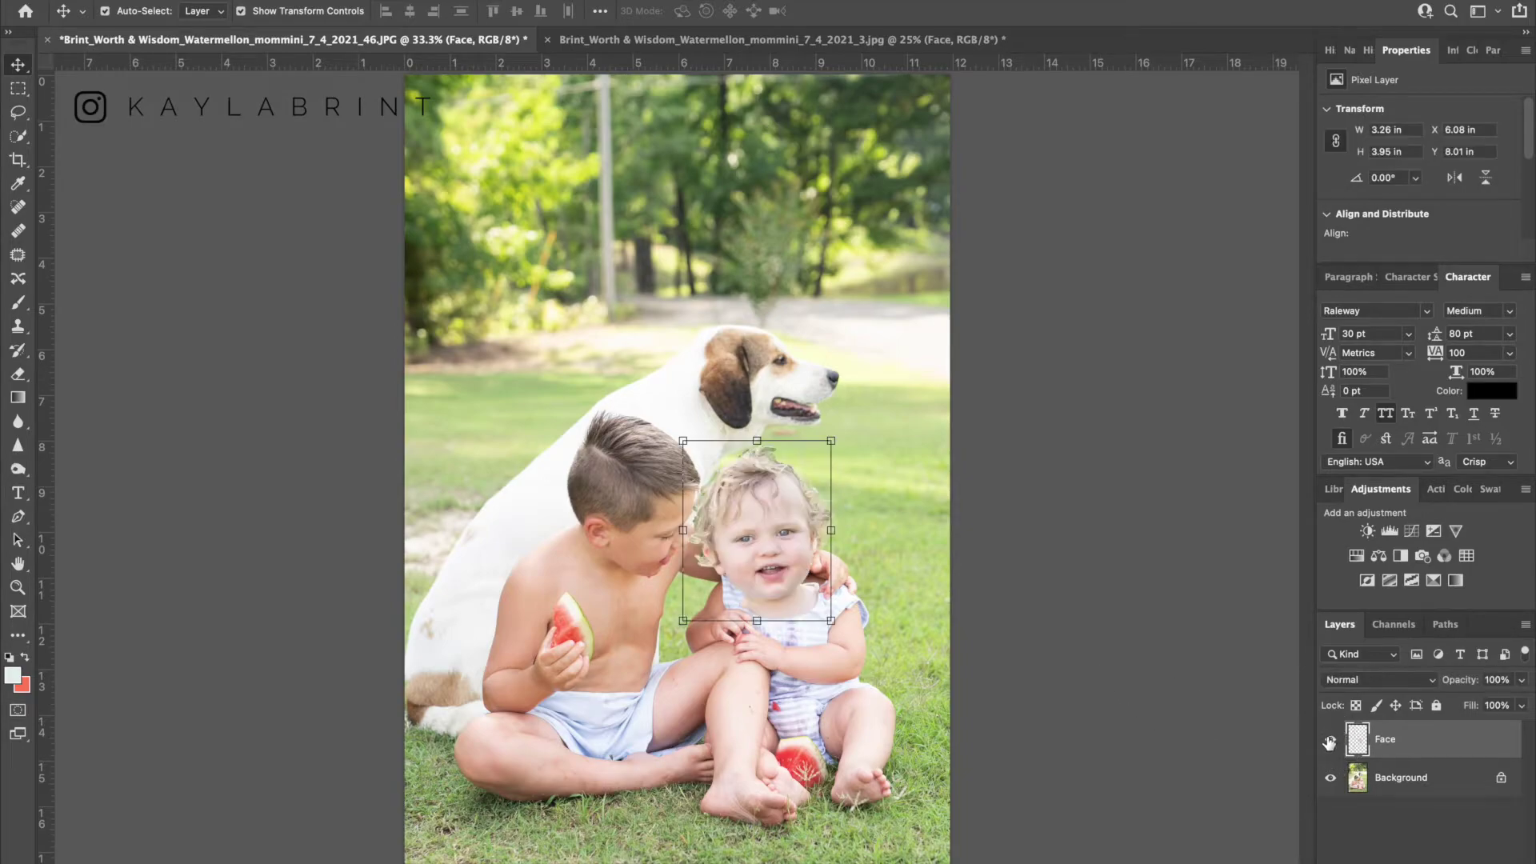
Use 50% opacity to scale the Face layer down to about 90% over the original head, and restore its opacity to 100%.
left_click(1524, 681)
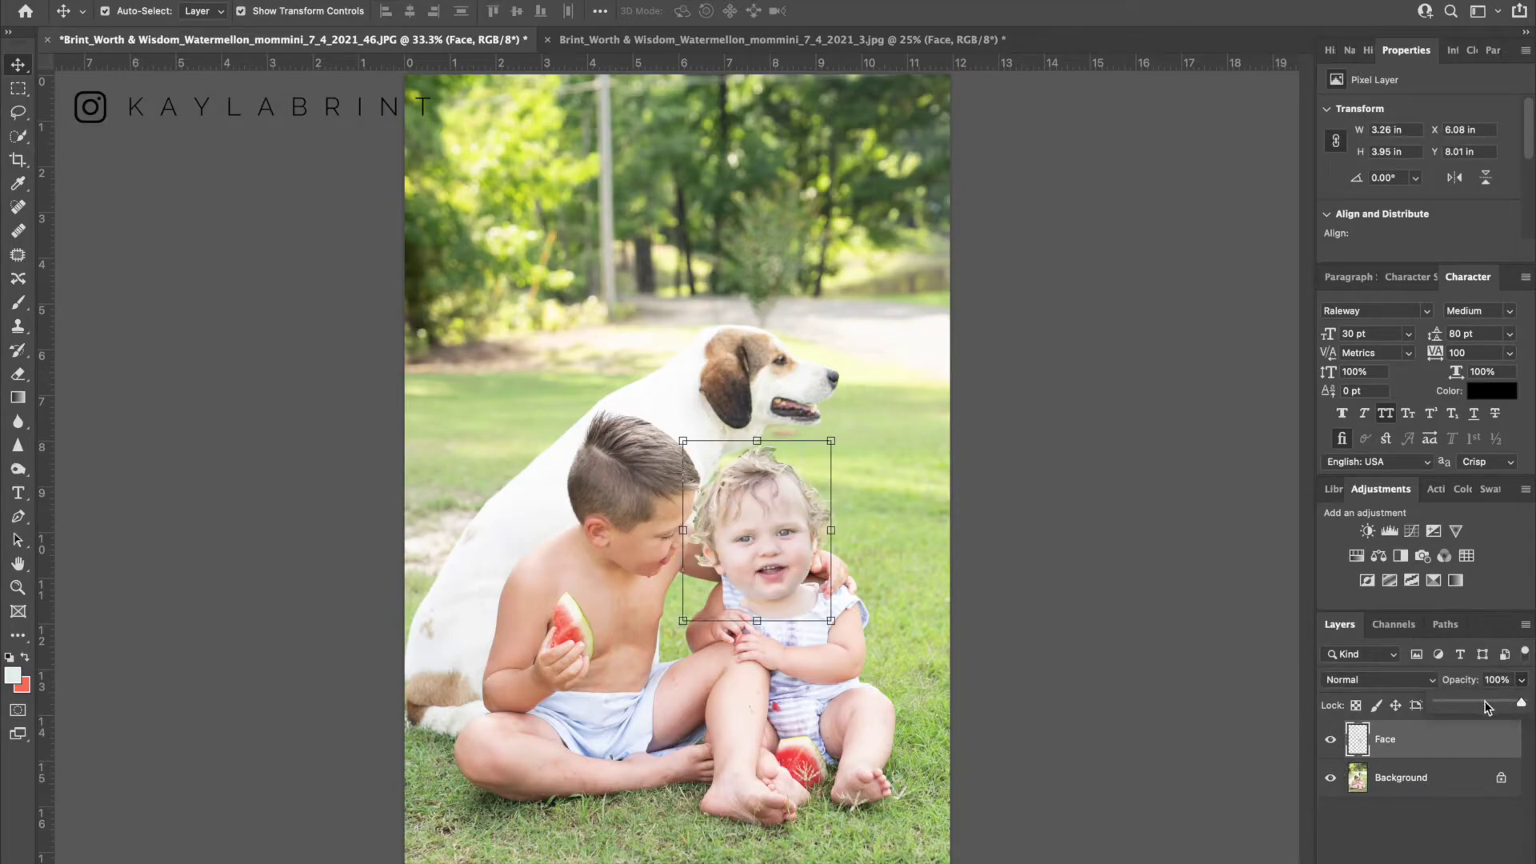
left_click_drag(1522, 705, 1479, 704)
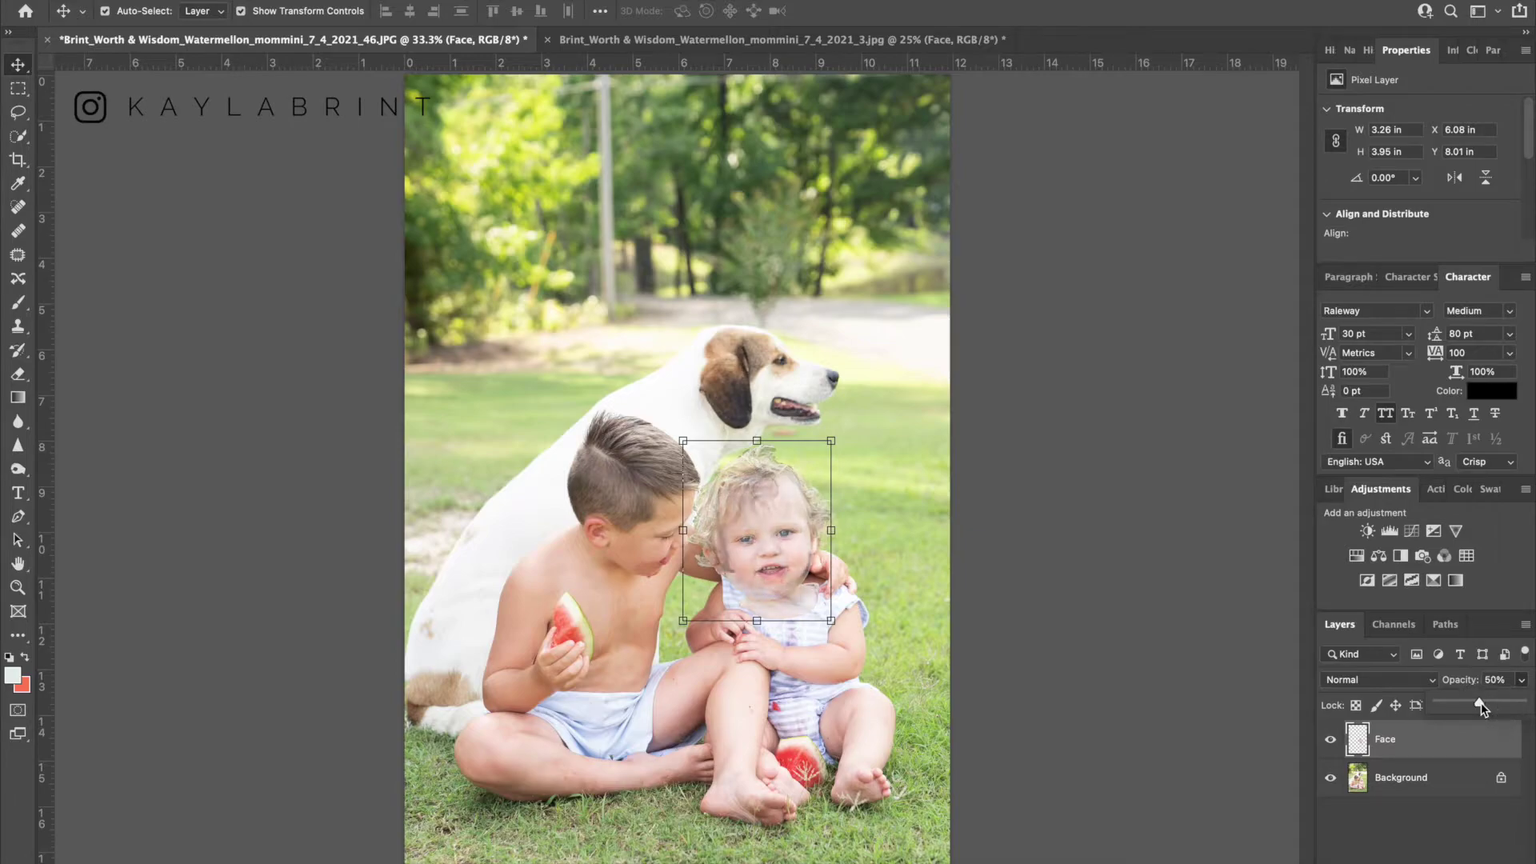
left_click_drag(829, 619, 787, 589)
left_click(1521, 680)
left_click_drag(1479, 702, 1531, 702)
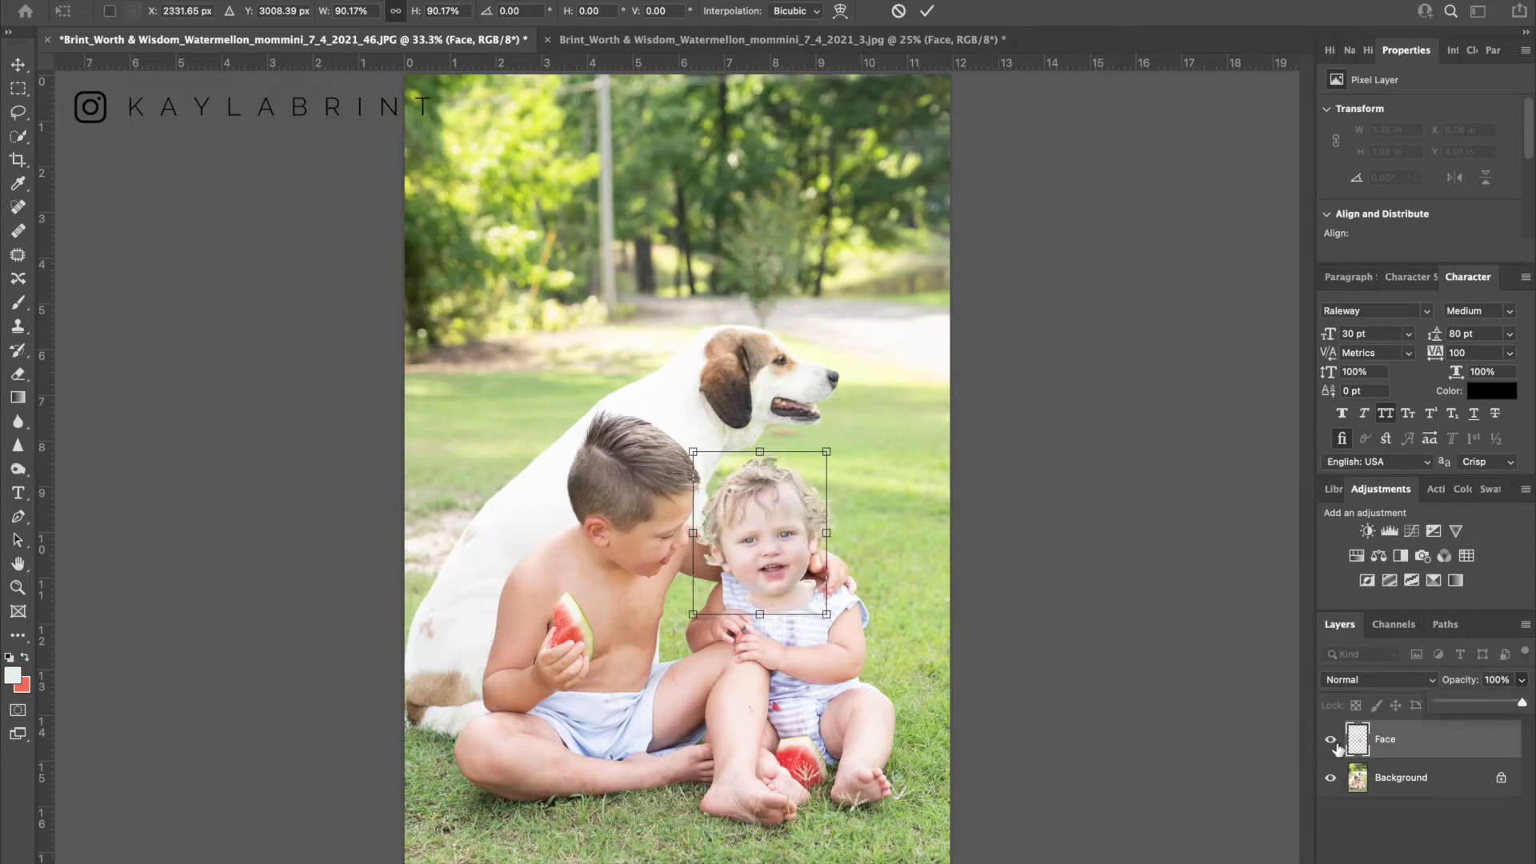
left_click(1331, 739)
left_click(1331, 739)
left_click(1216, 723)
left_click(1216, 724)
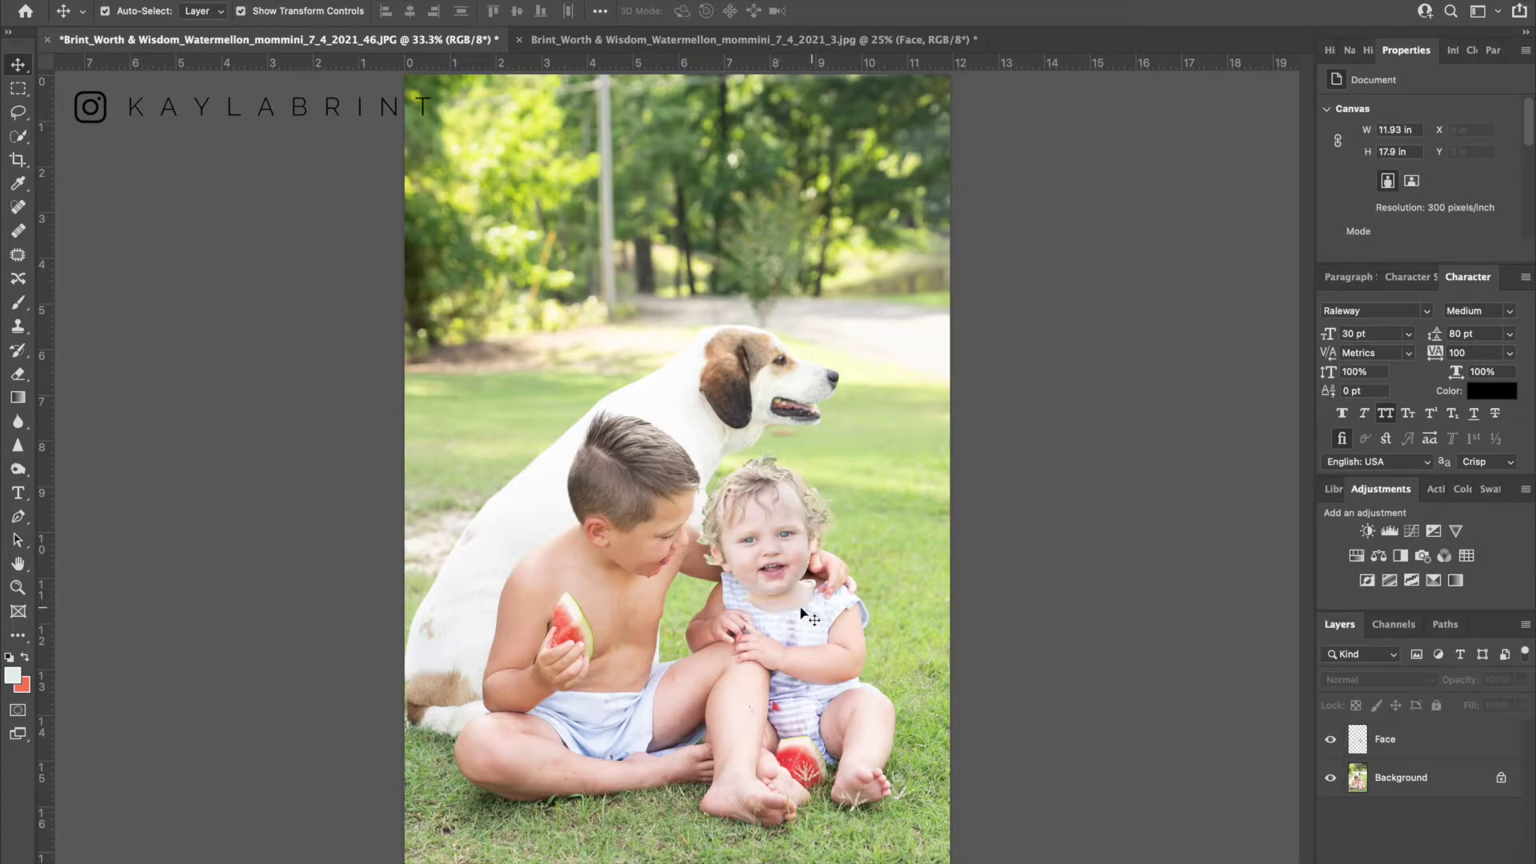
Show and hide the Face layer repeatedly to compare the resized head with the original one.
left_click(1330, 741)
left_click(1330, 741)
left_click(1330, 741)
left_click(1330, 741)
left_click(1331, 742)
left_click(1331, 740)
left_click(1333, 741)
Try erasing the neck, mouth and hair edges of the Face layer with the Eraser, and undo the strokes.
left_click(1447, 737)
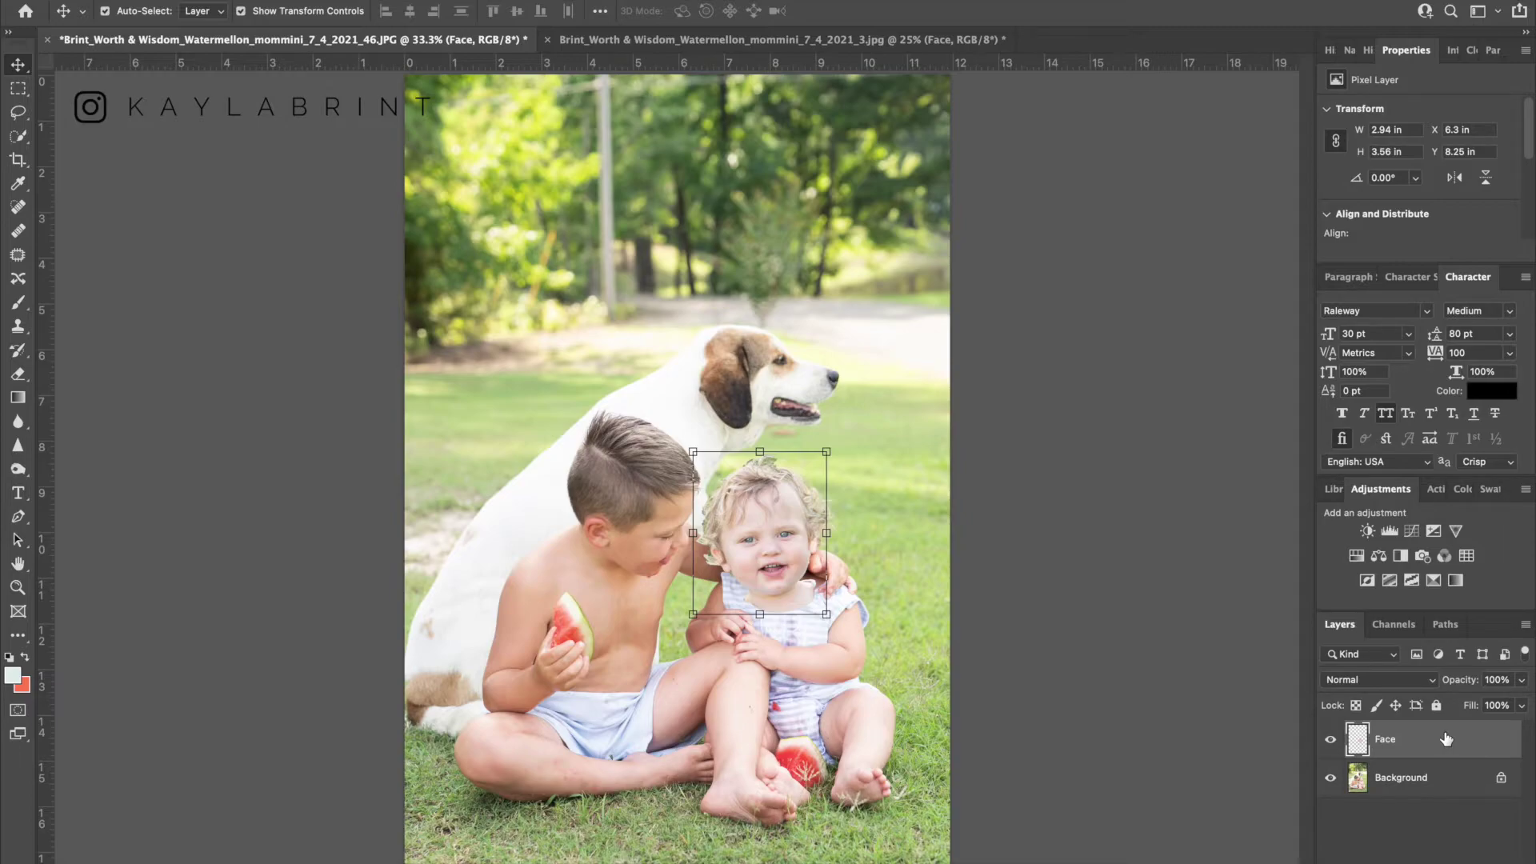
key("e")
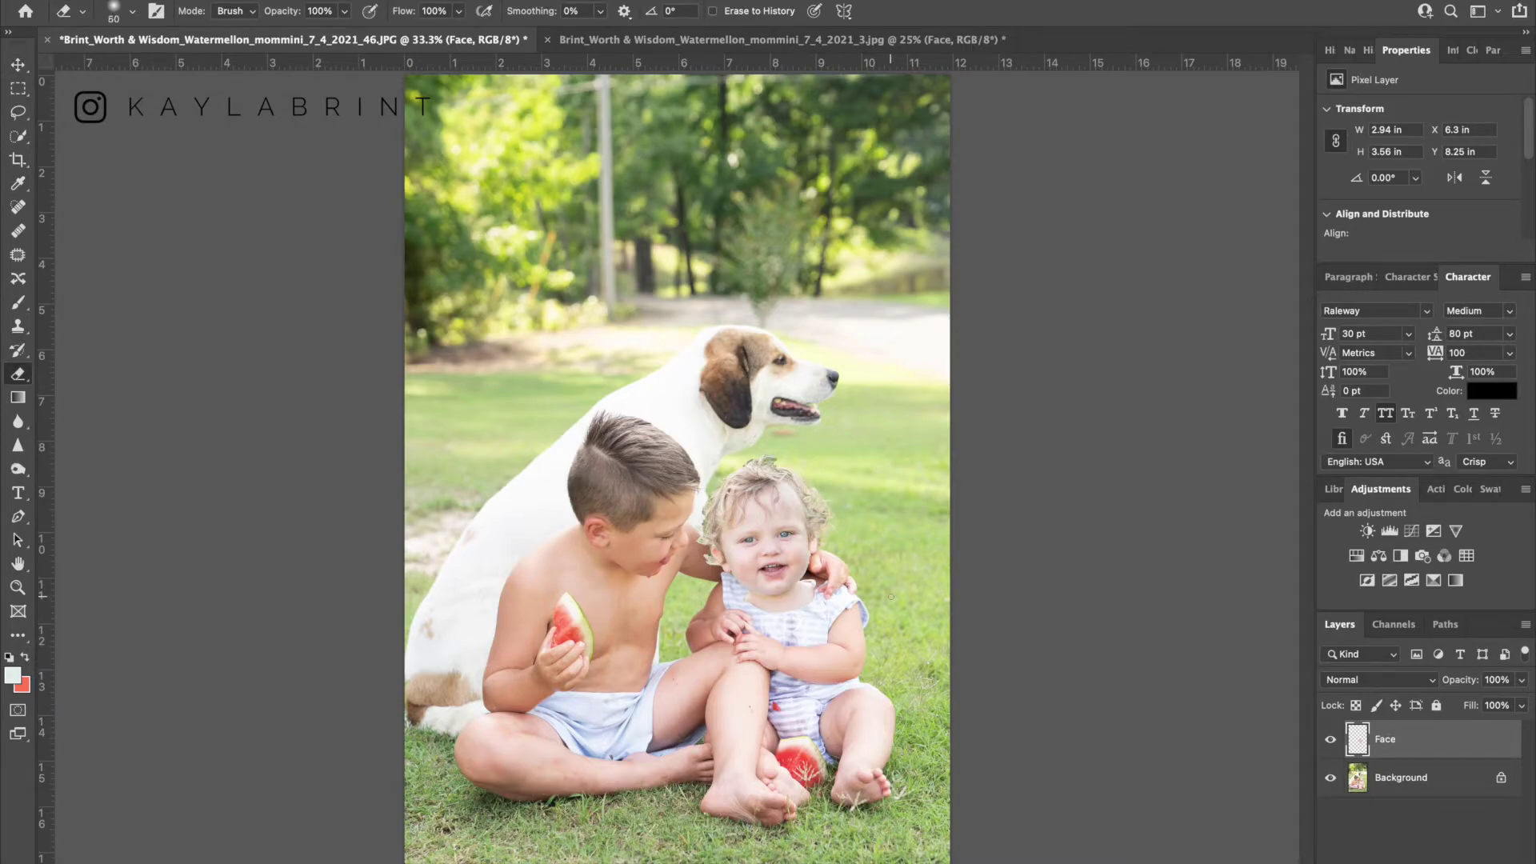
mouse_move(800, 594)
left_mouse_down()
mouse_move(820, 592)
mouse_move(792, 616)
mouse_move(763, 550)
left_mouse_up()
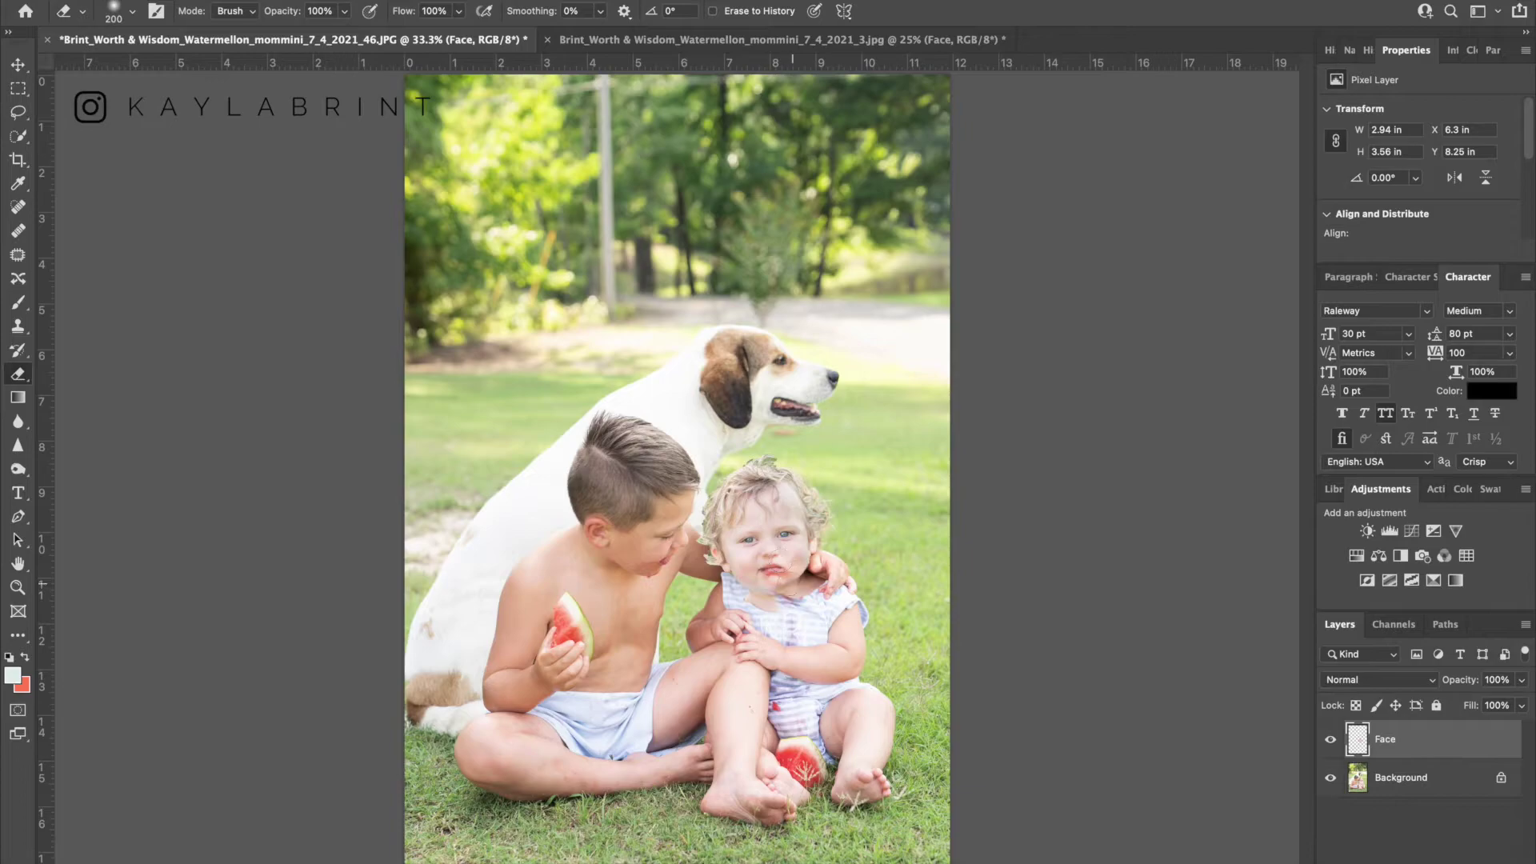
left_click_drag(762, 560, 756, 571)
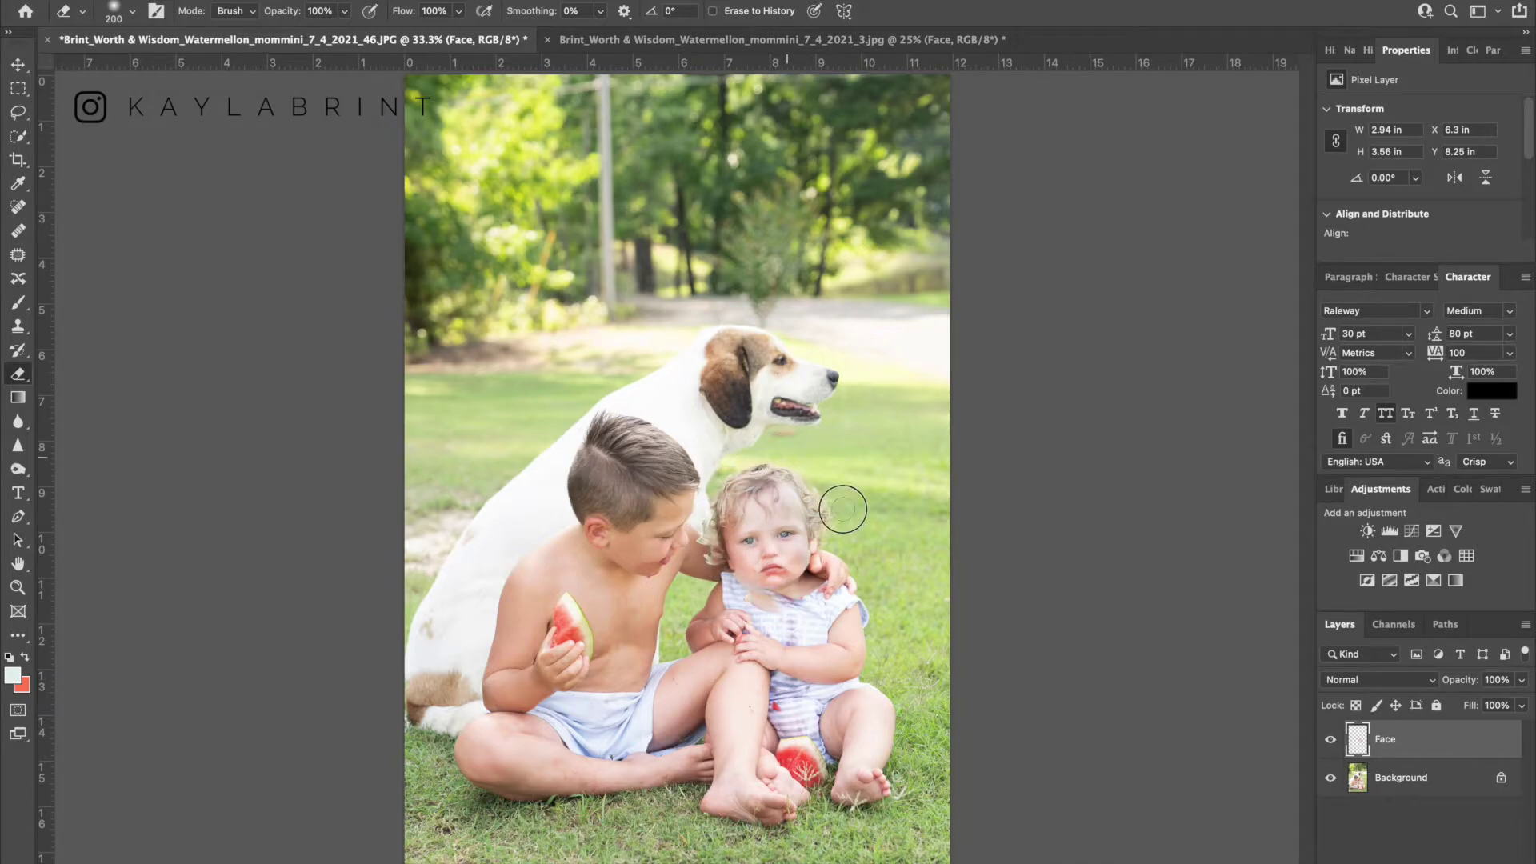
left_click_drag(800, 474, 722, 462)
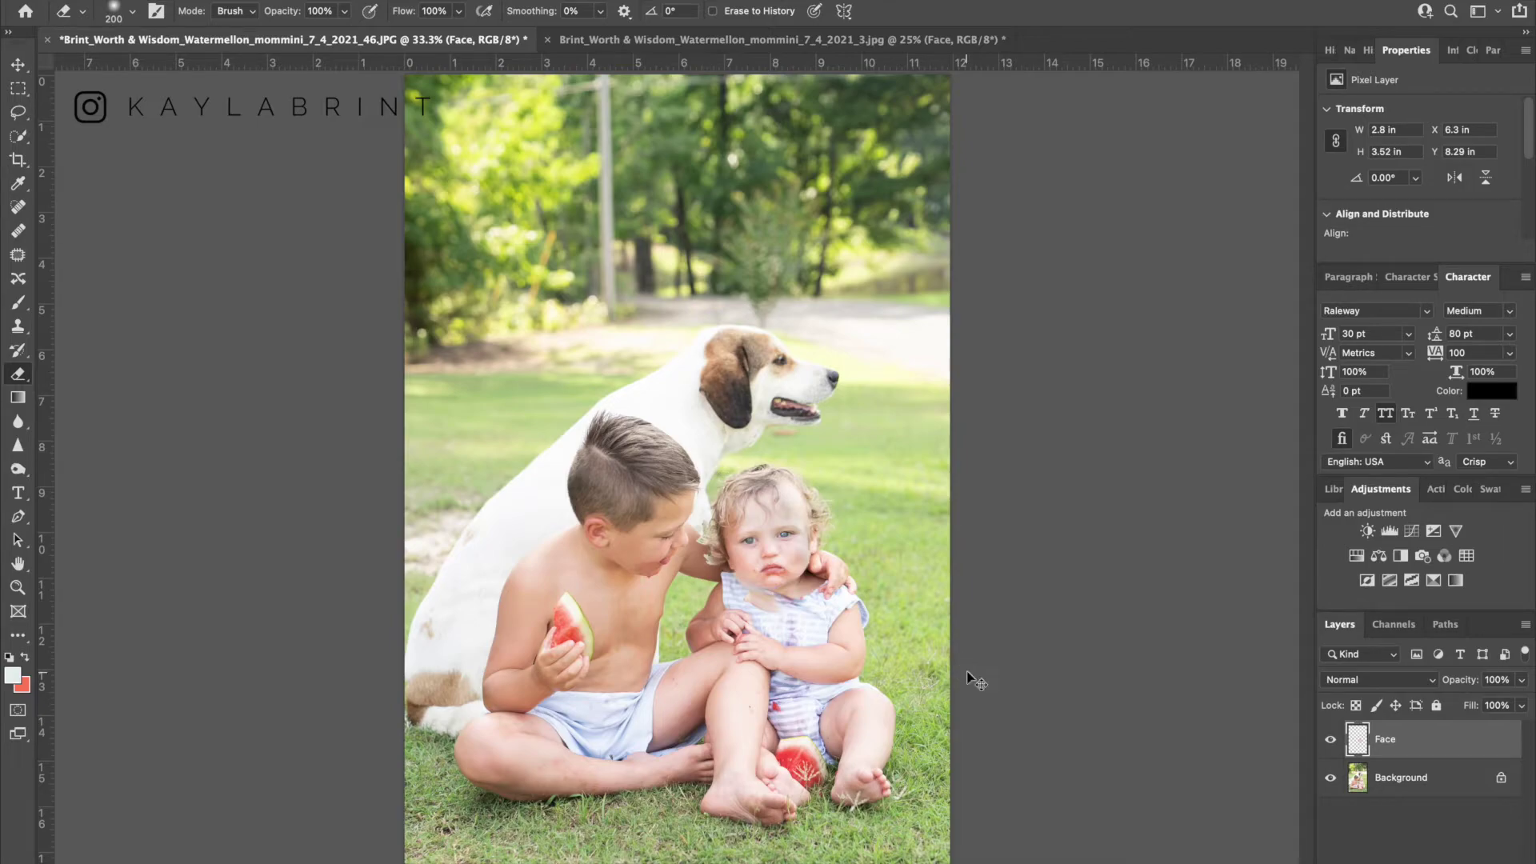
key("super+z")
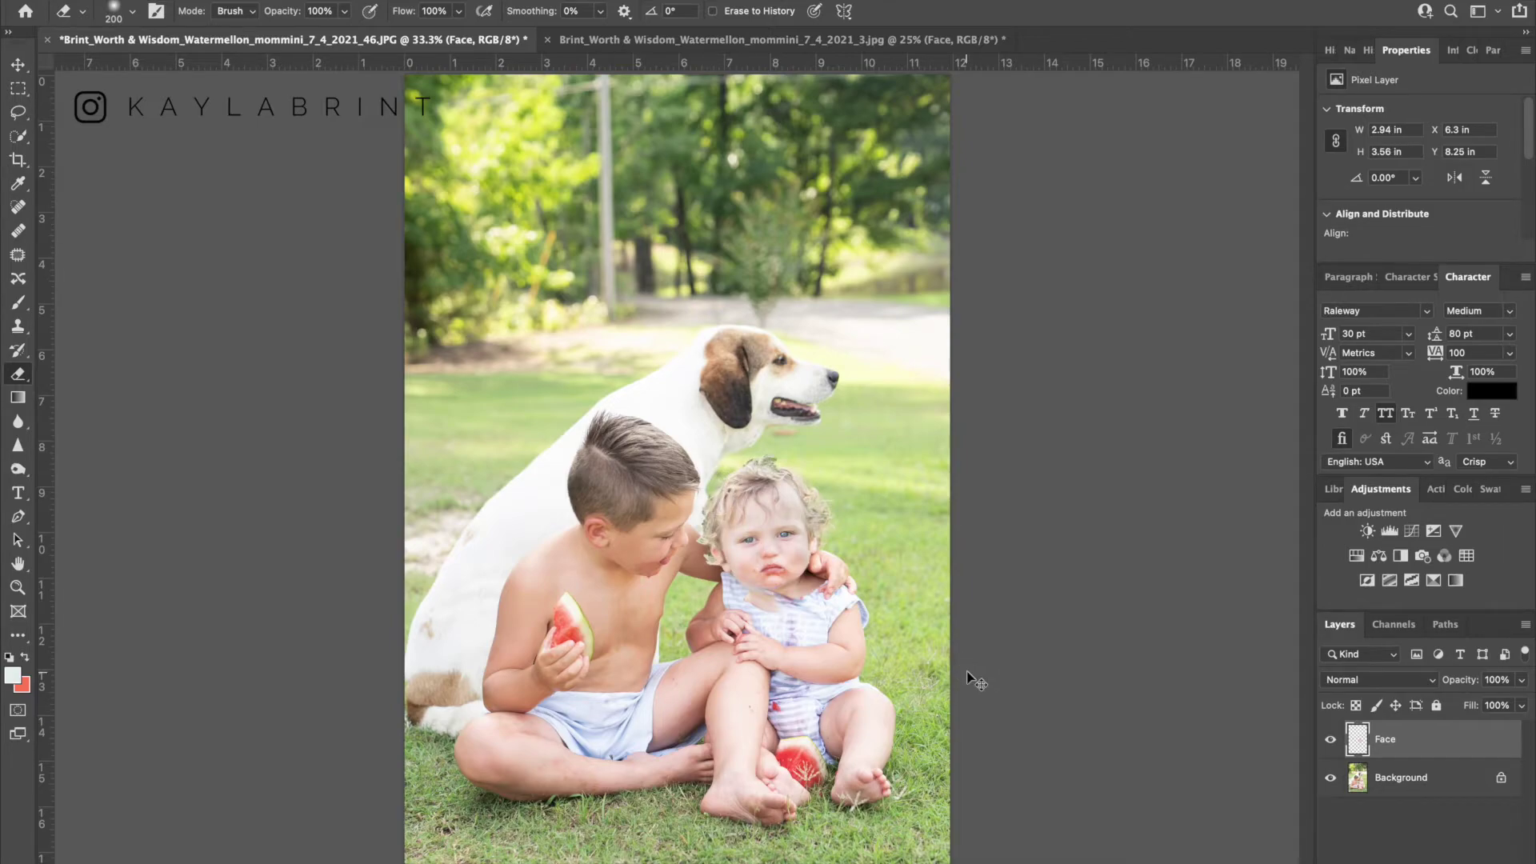
key("super+z")
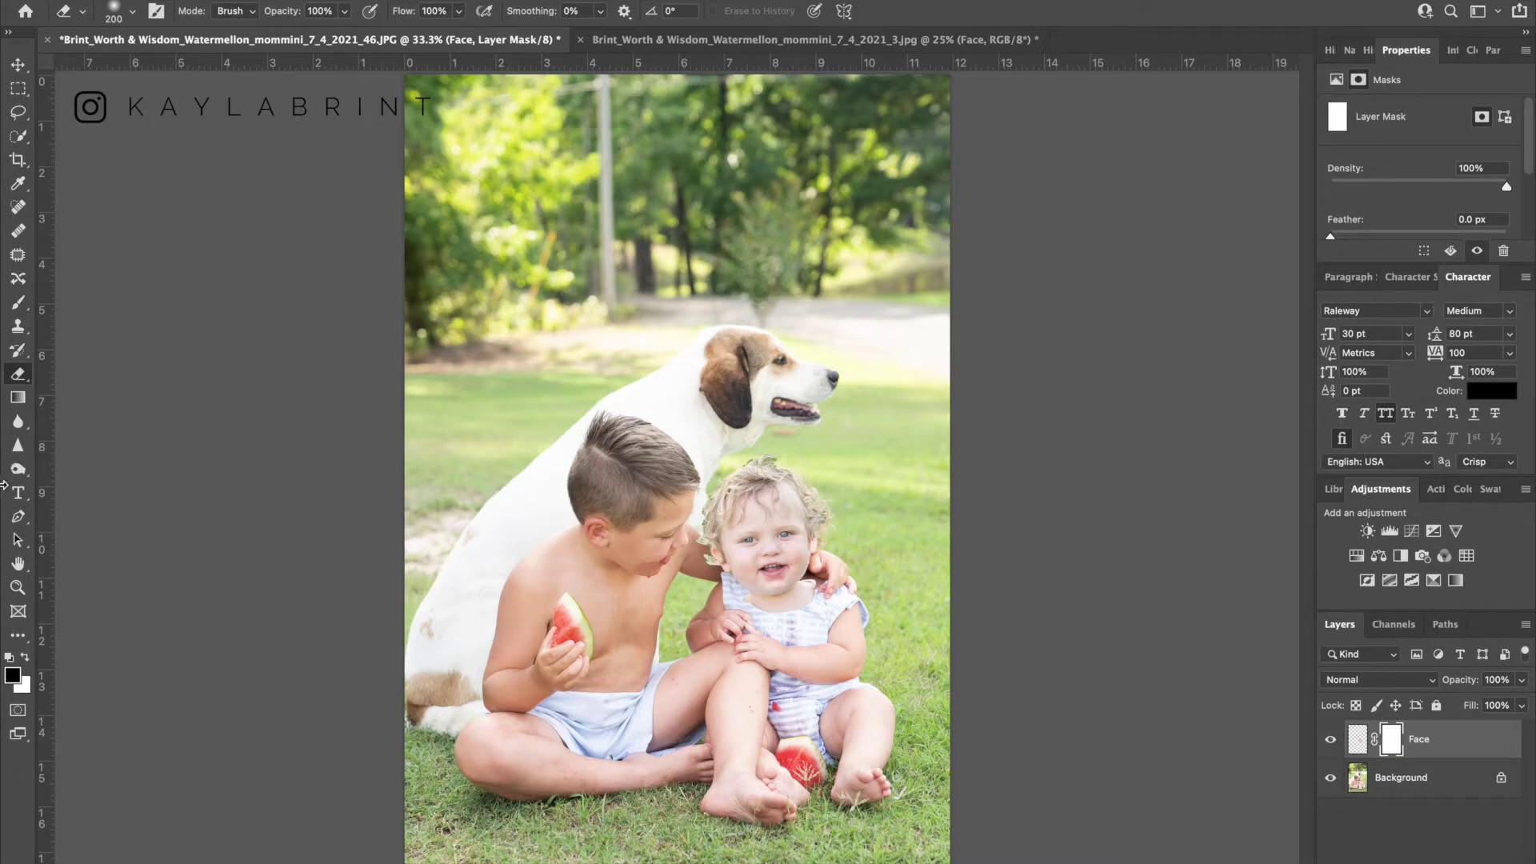
Try painting black and white on the Face layer's mask to hide and bring back the mouth area.
key("b")
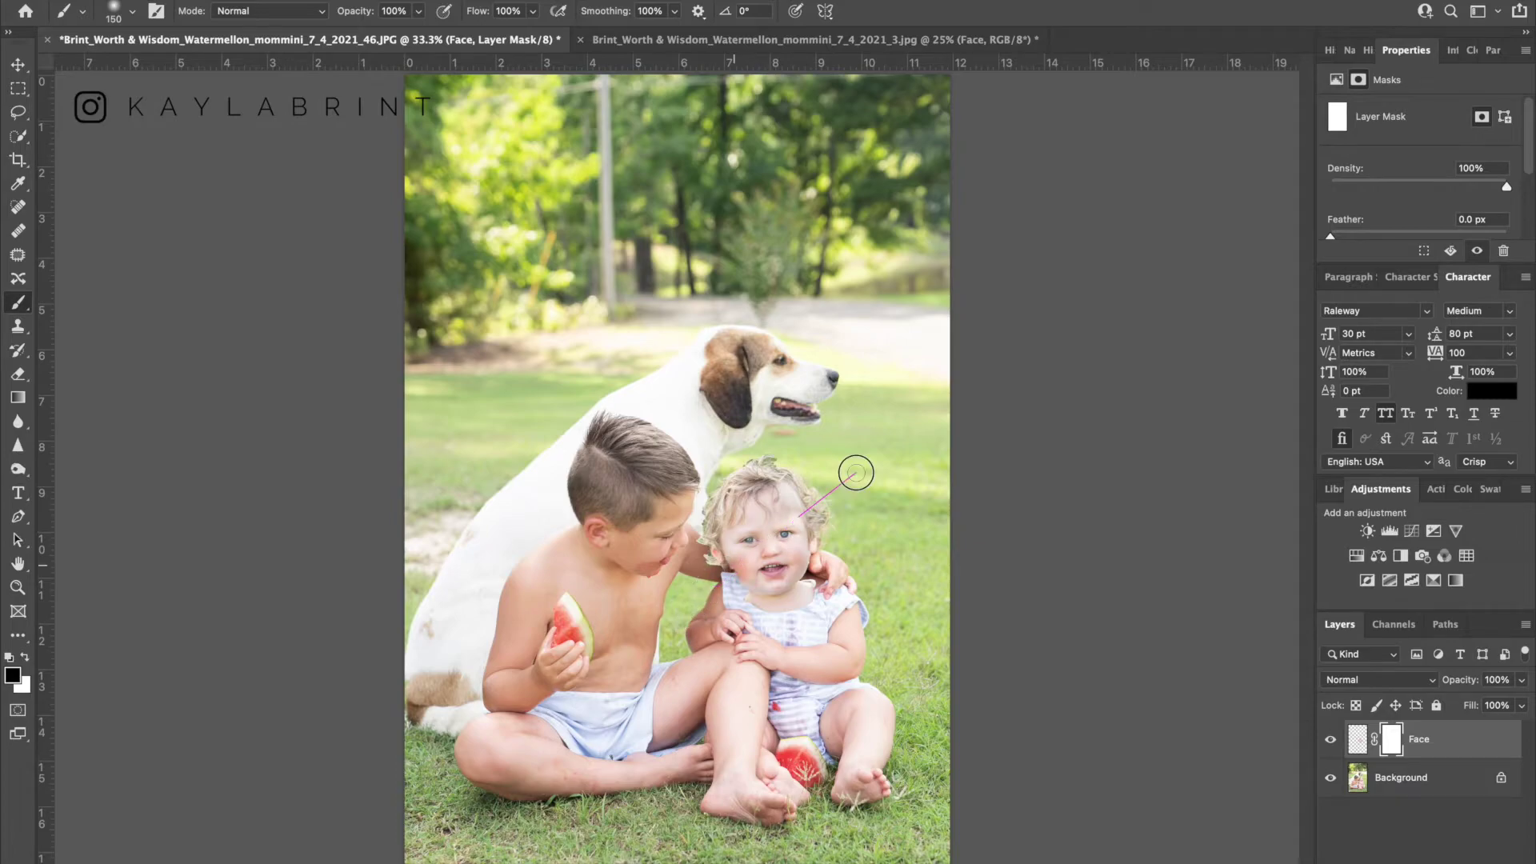
mouse_move(620, 670)
left_mouse_down()
mouse_move(905, 494)
mouse_move(881, 531)
mouse_move(847, 487)
mouse_move(665, 648)
mouse_move(664, 613)
mouse_move(697, 554)
mouse_move(740, 572)
left_mouse_up()
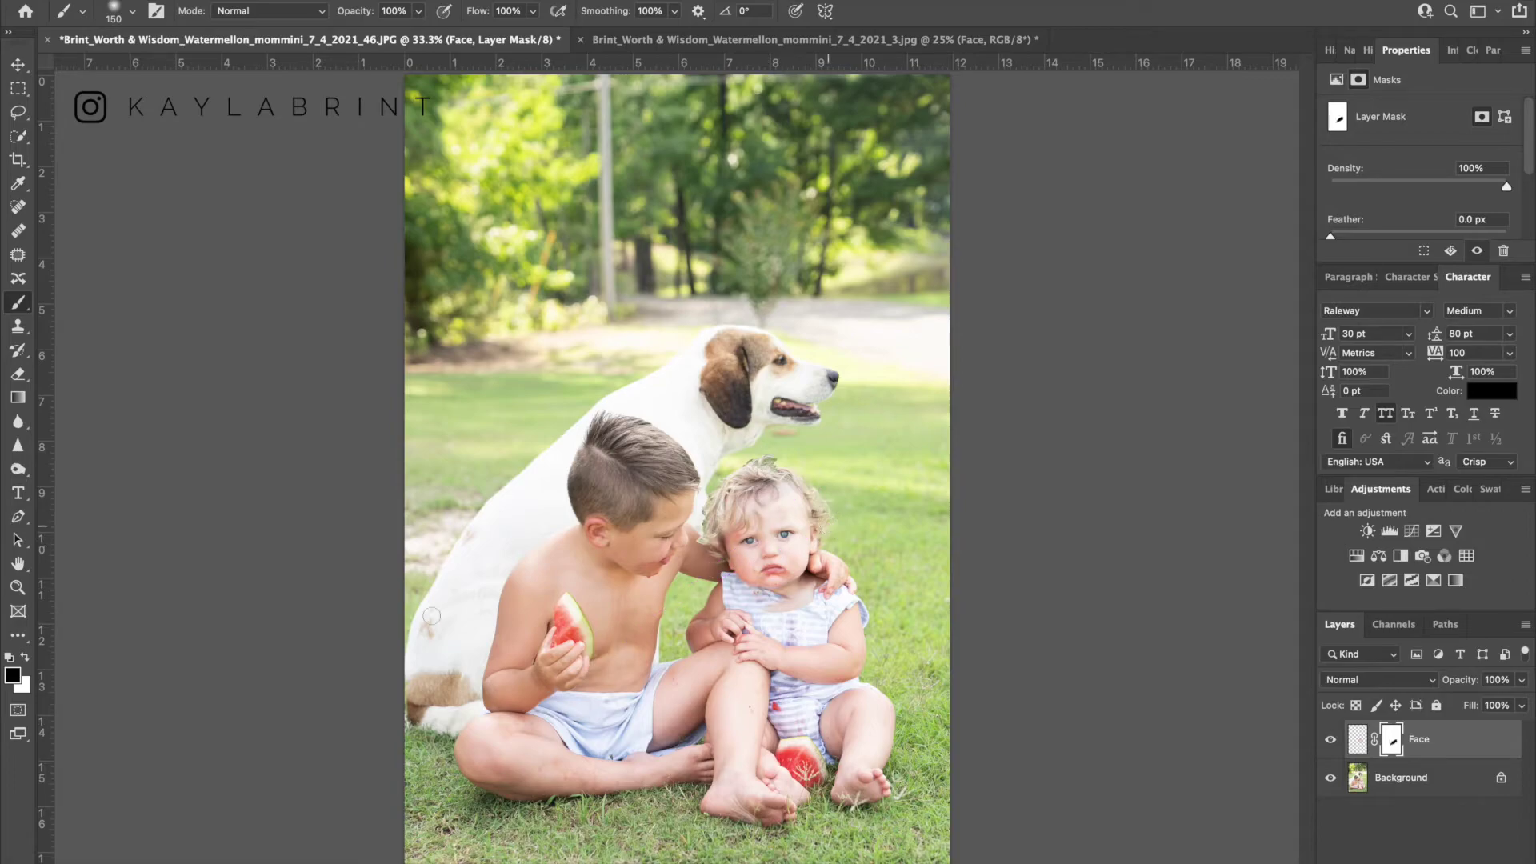
left_click(27, 660)
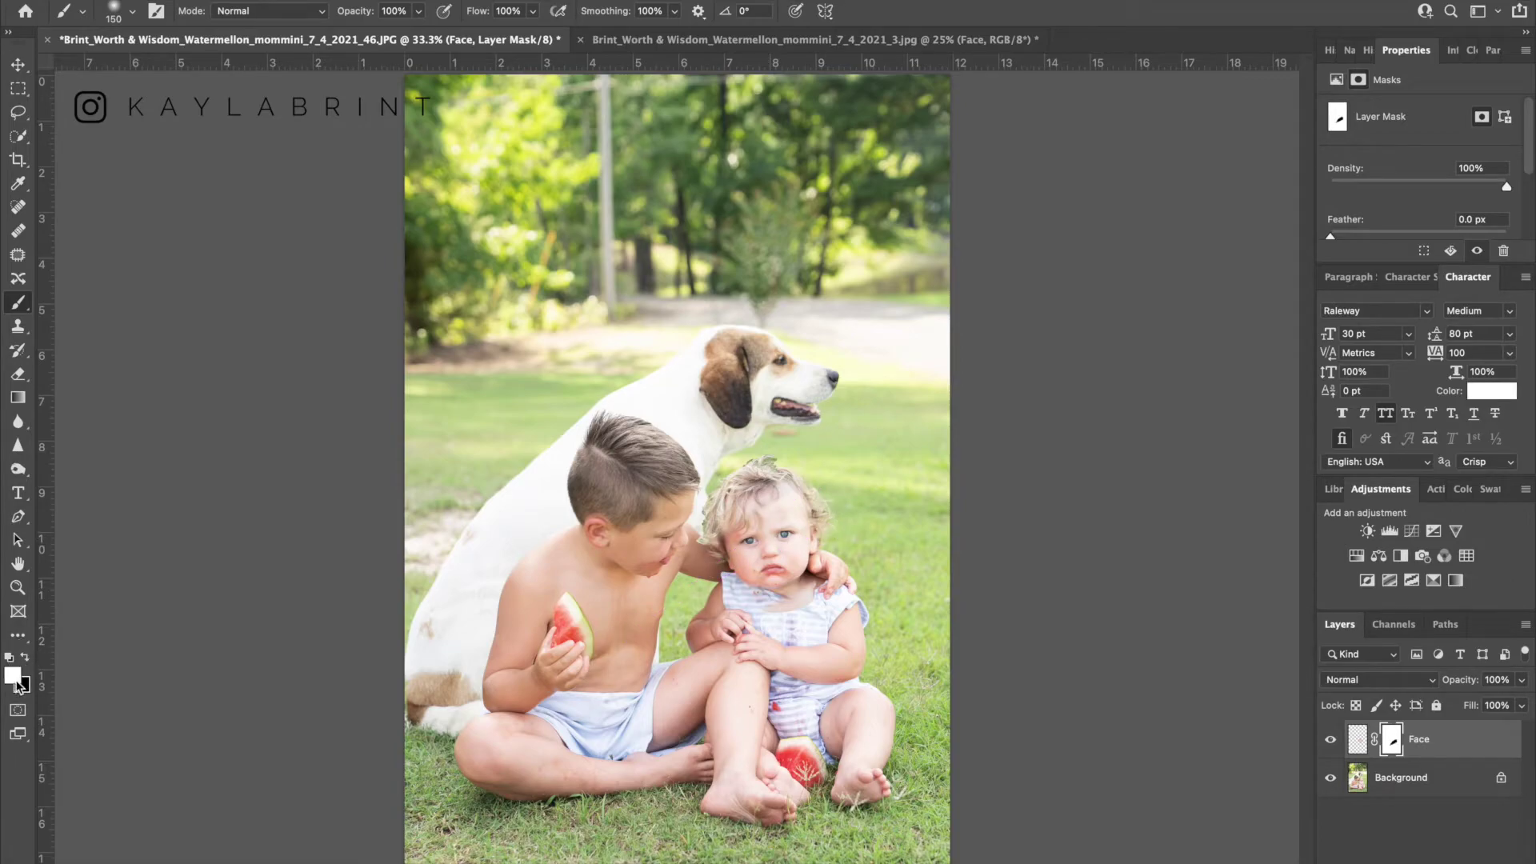
mouse_move(820, 513)
left_mouse_down()
mouse_move(692, 577)
mouse_move(766, 509)
left_mouse_up()
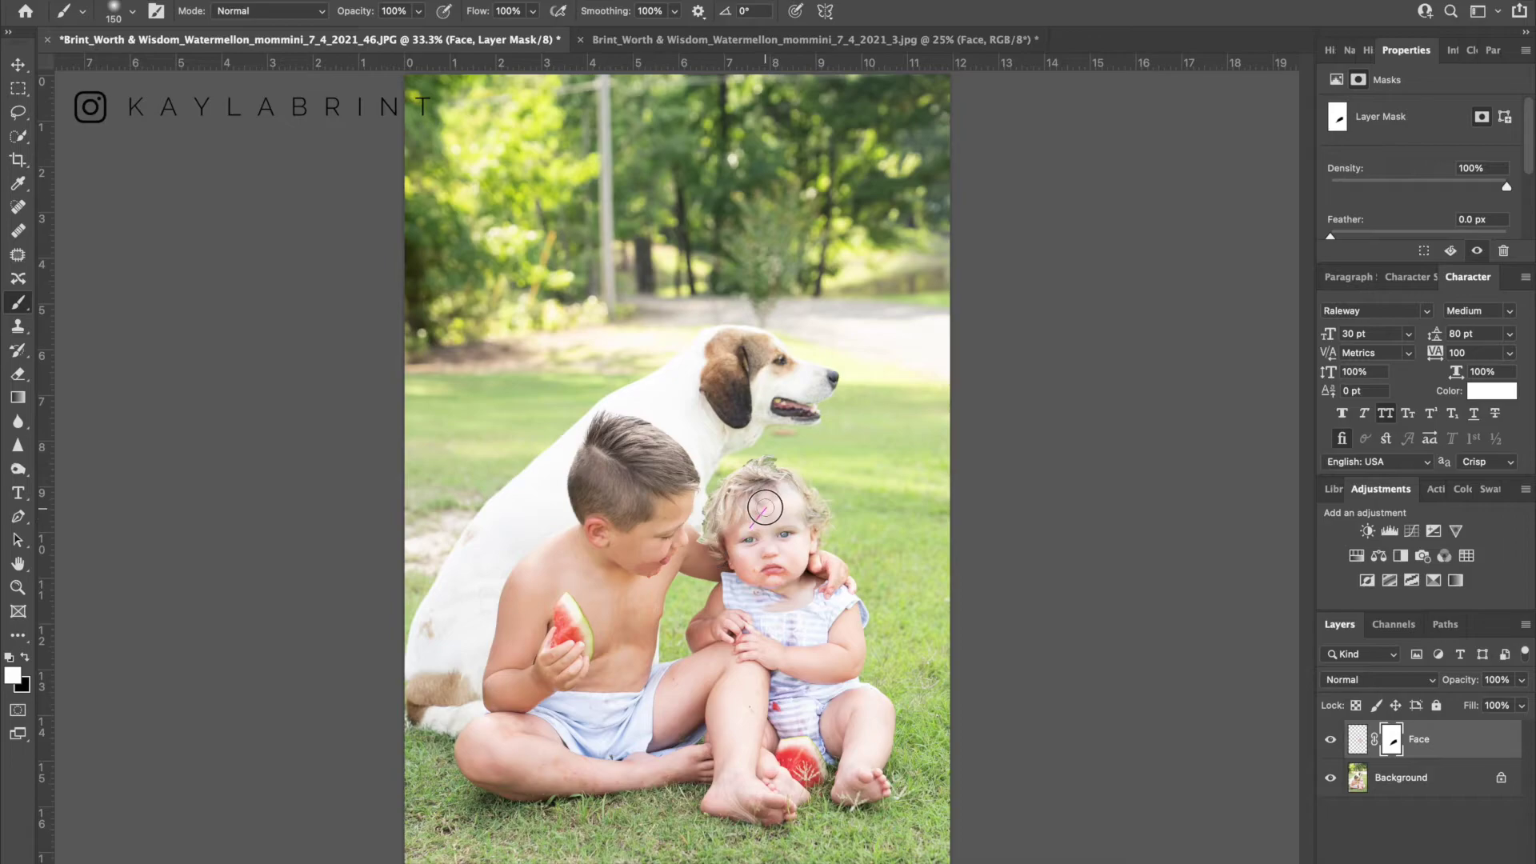
mouse_move(785, 574)
left_mouse_down()
mouse_move(768, 543)
mouse_move(767, 579)
mouse_move(751, 580)
mouse_move(784, 587)
left_mouse_up()
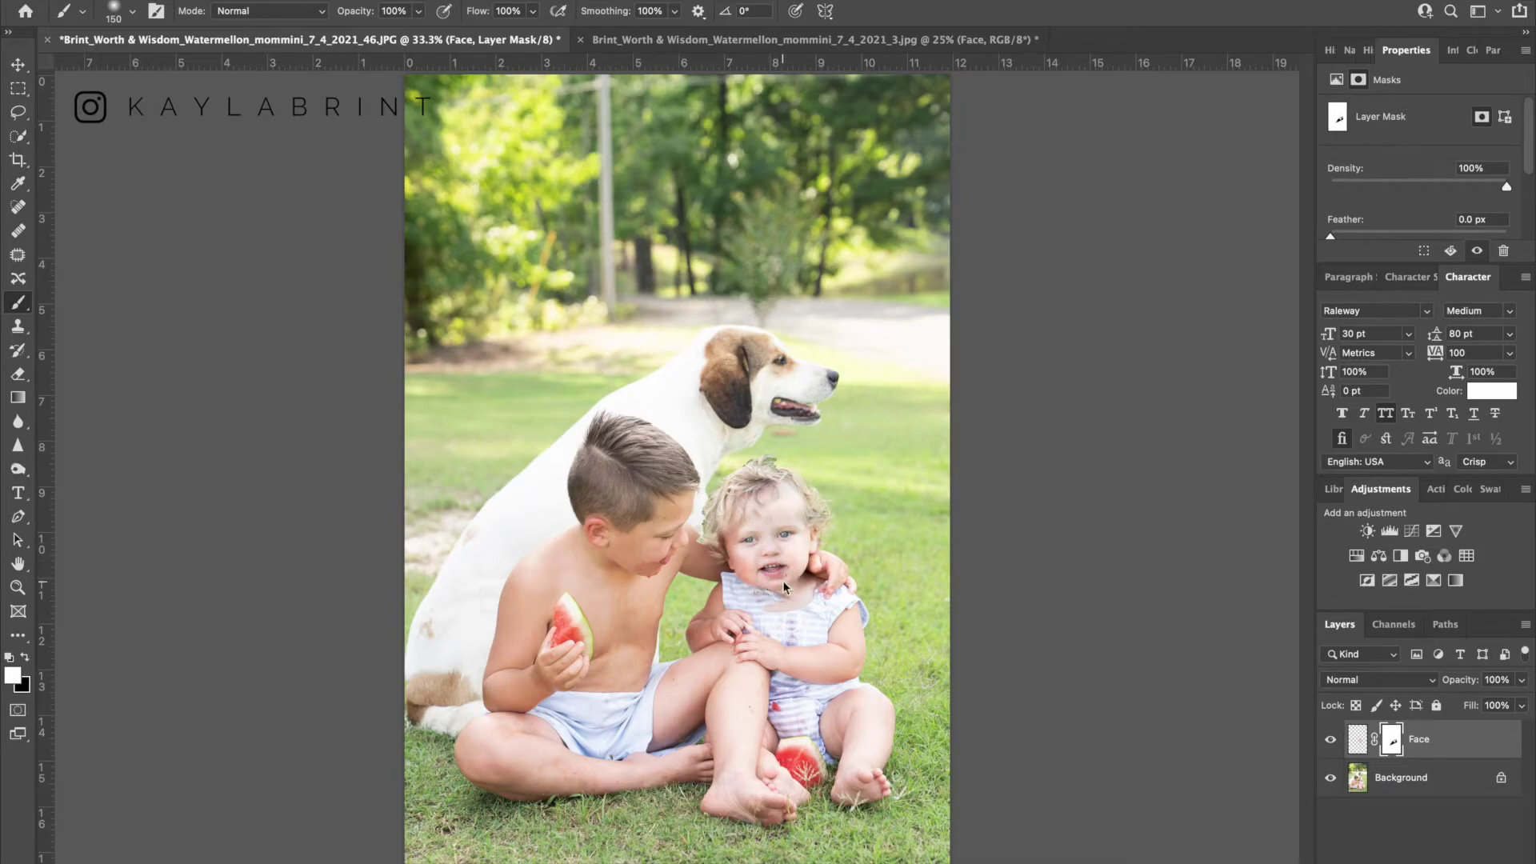
left_click(27, 660)
mouse_move(788, 571)
left_mouse_down()
mouse_move(748, 566)
mouse_move(772, 536)
mouse_move(747, 585)
mouse_move(831, 548)
mouse_move(763, 580)
left_mouse_up()
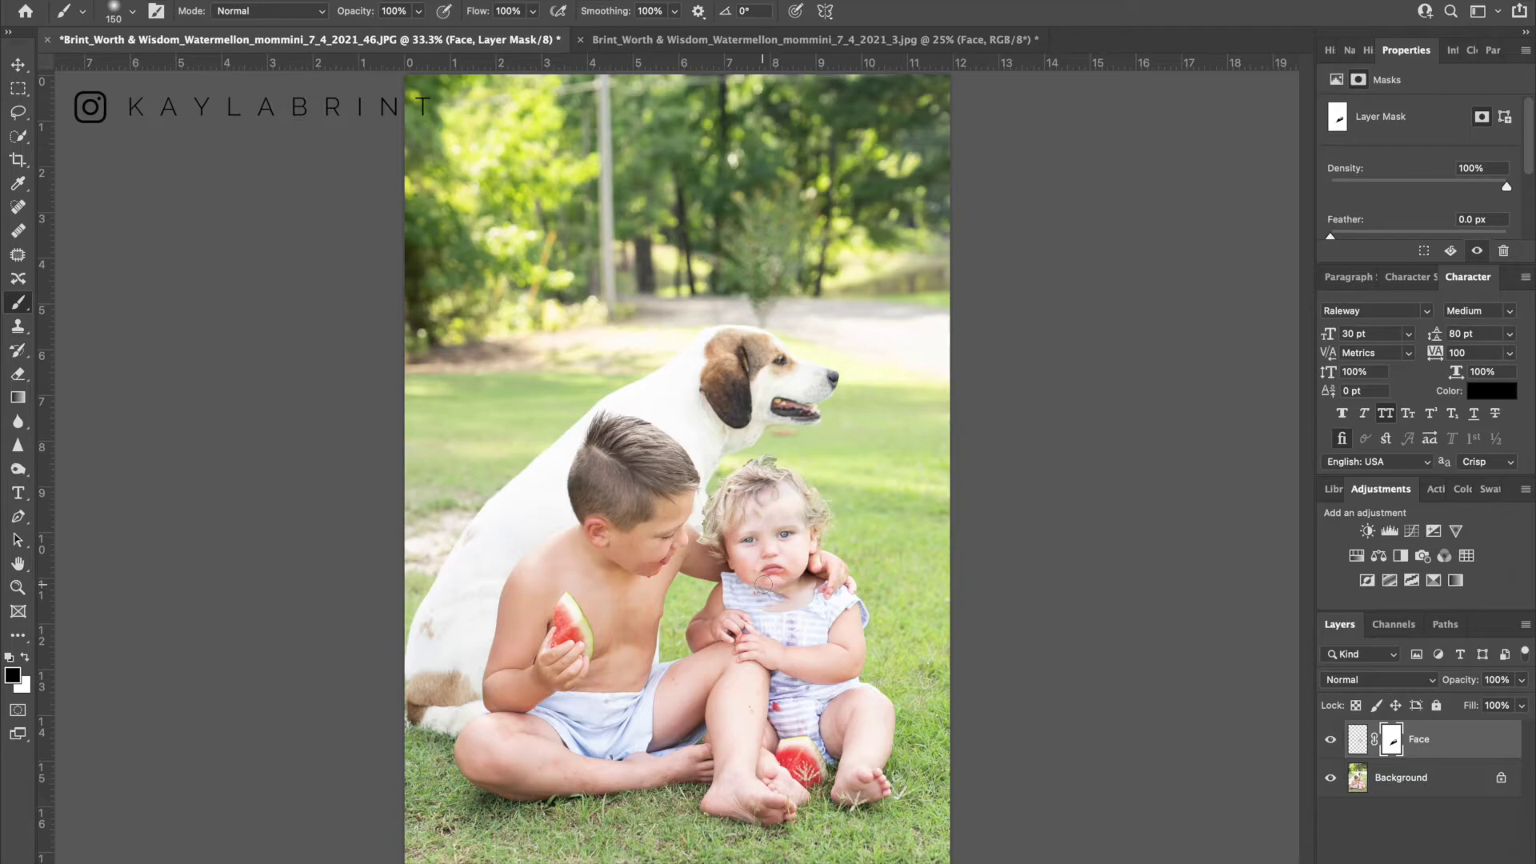
Undo the trial brush strokes on the Face layer's mask.
key("super+z")
key("super+z")
key("super+z")
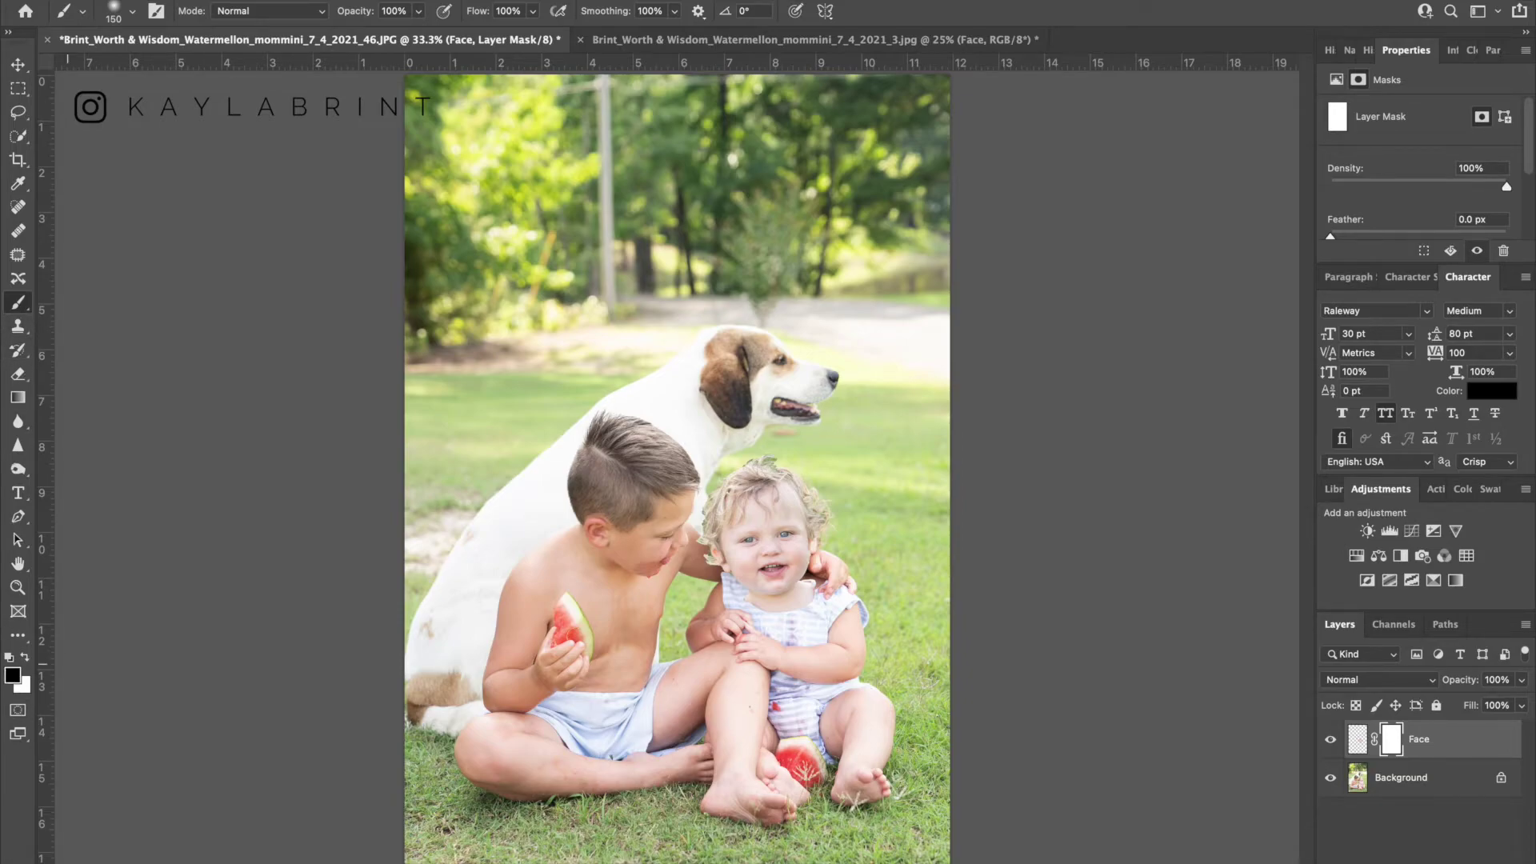
Paint black on the Face layer's mask with a size 150 brush to hide the pasted neck, collar and outer hair edges.
scroll(884, 534, "up", 5)
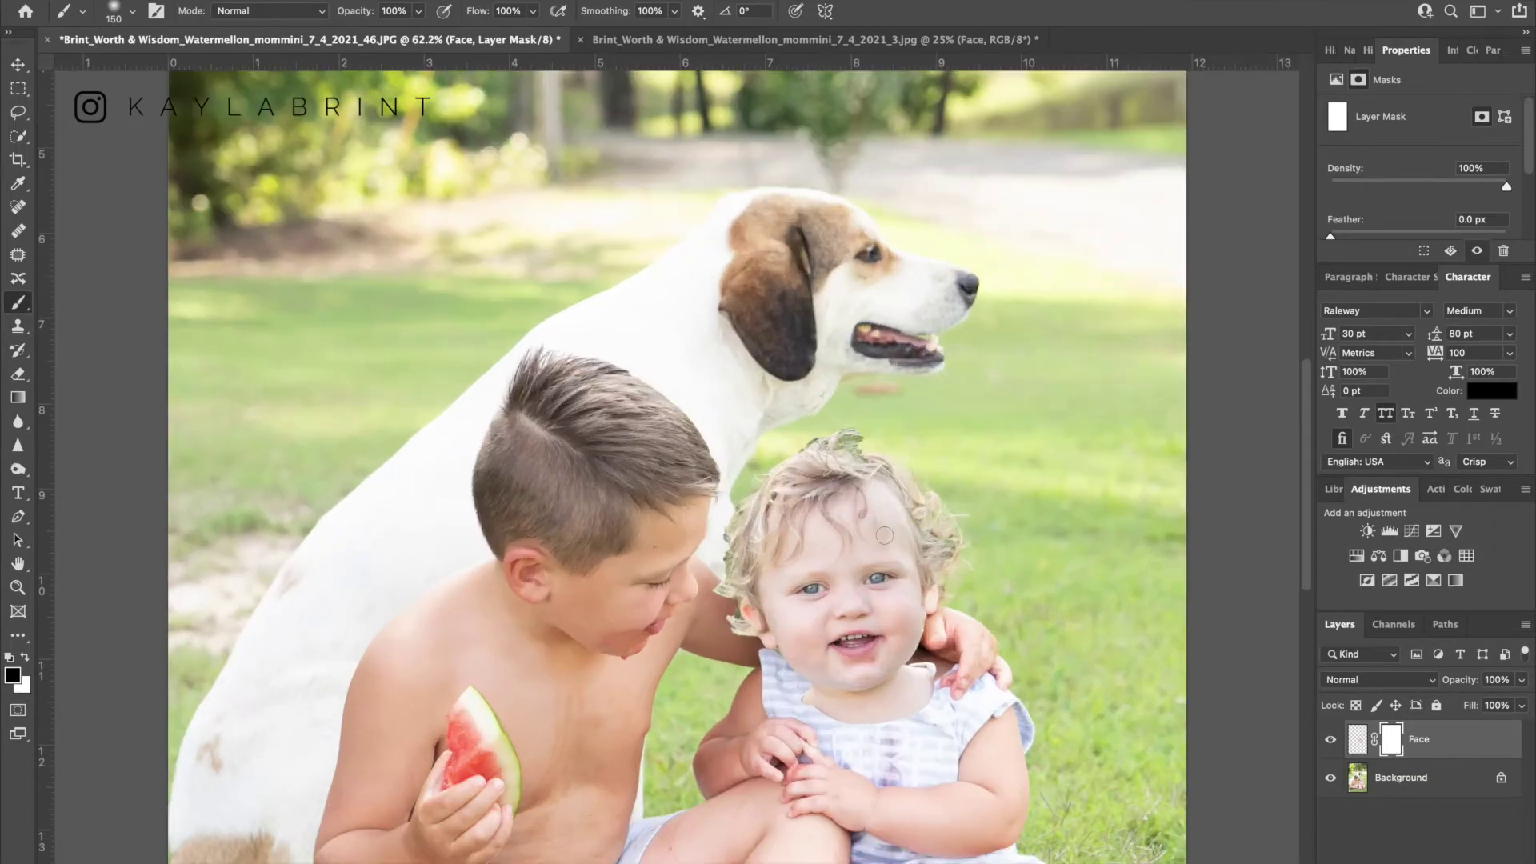
scroll(884, 534, "down", 3)
scroll(884, 534, "right", 3)
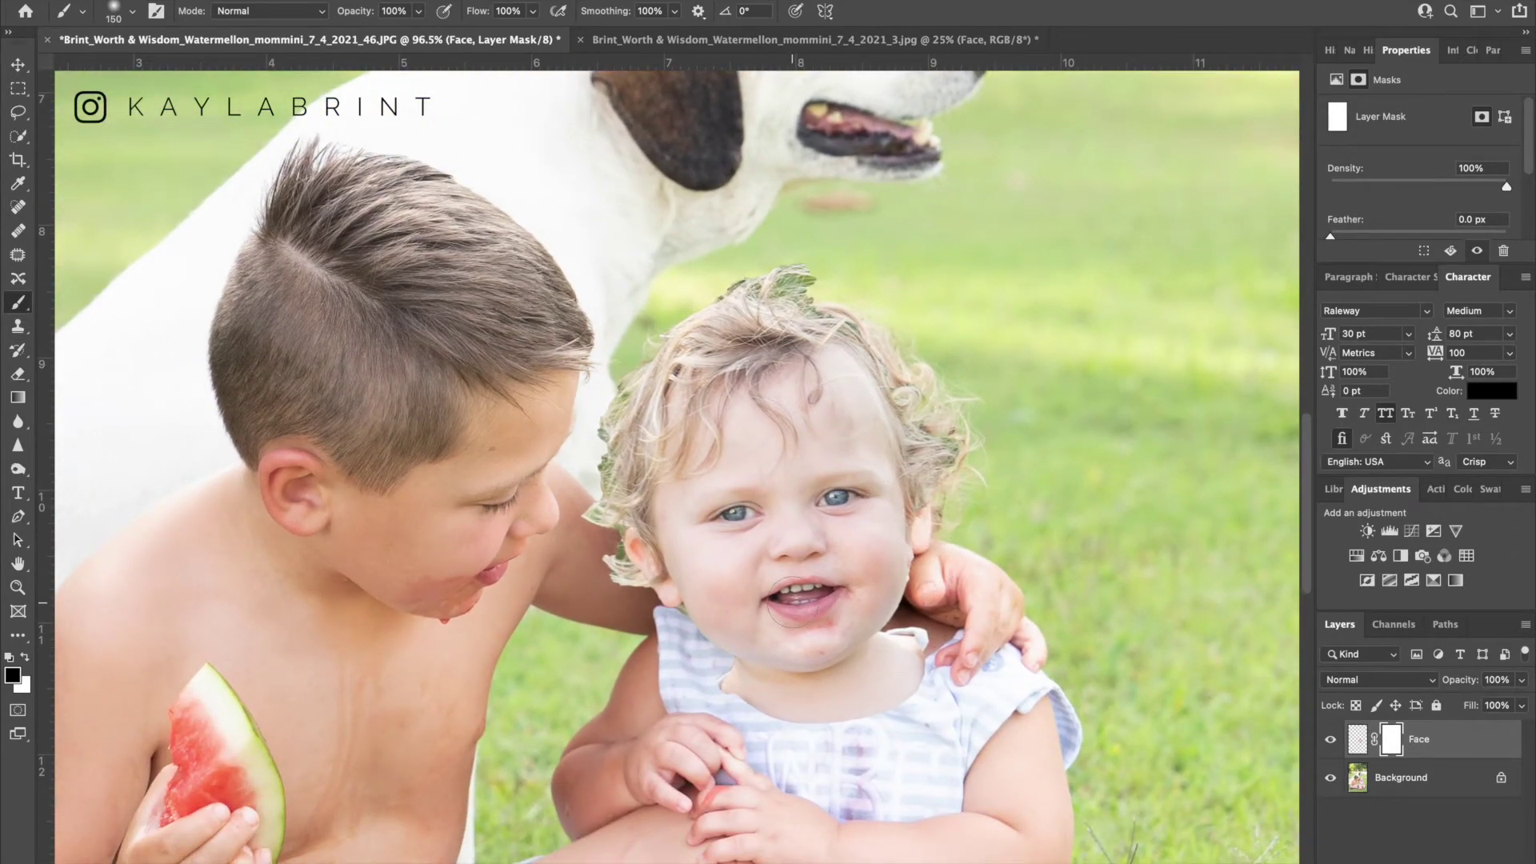
scroll(792, 602, "up", 4)
scroll(792, 601, "down", 1)
scroll(910, 709, "down", 4)
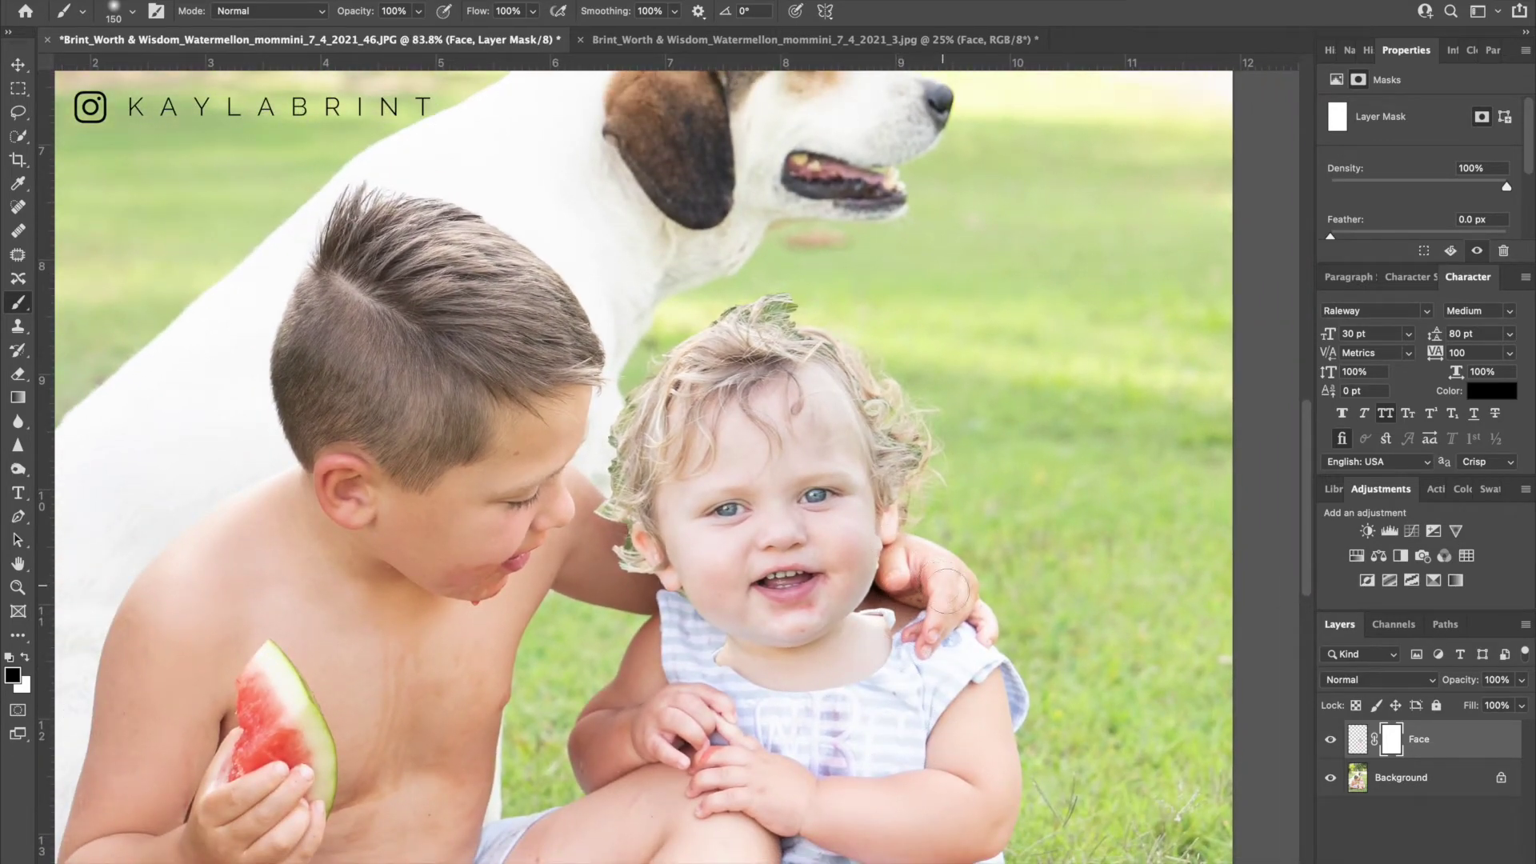
mouse_move(911, 624)
left_mouse_down()
mouse_move(826, 711)
mouse_move(927, 618)
mouse_move(784, 736)
mouse_move(905, 628)
mouse_move(826, 690)
mouse_move(683, 712)
mouse_move(776, 696)
mouse_move(689, 651)
mouse_move(783, 676)
mouse_move(888, 667)
mouse_move(806, 687)
mouse_move(866, 656)
mouse_move(765, 678)
mouse_move(933, 617)
mouse_move(864, 672)
mouse_move(785, 687)
mouse_move(886, 620)
mouse_move(818, 684)
mouse_move(930, 608)
mouse_move(958, 479)
mouse_move(943, 614)
left_mouse_up()
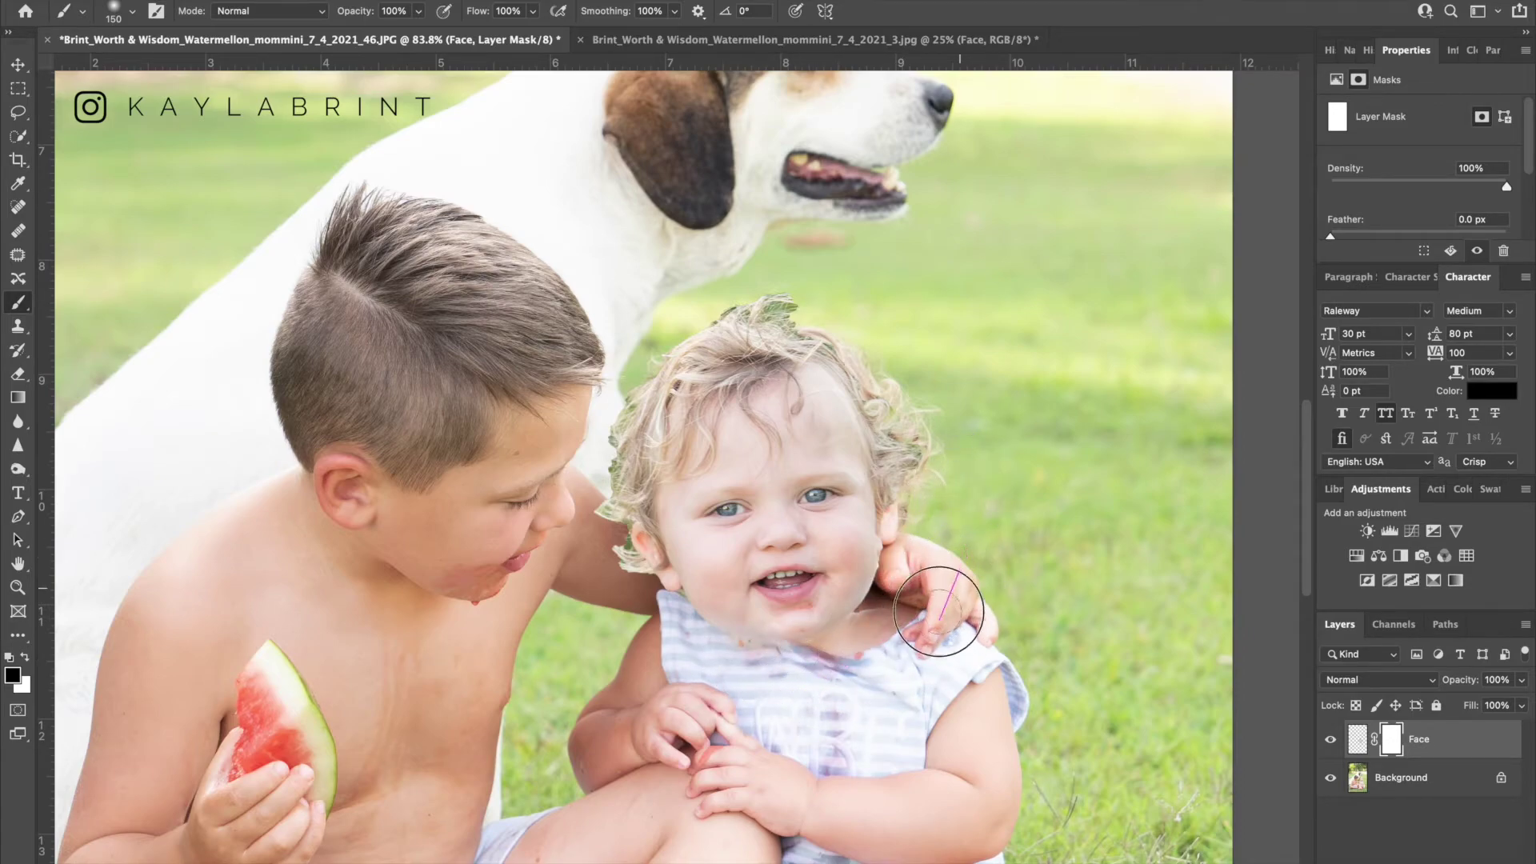
mouse_move(799, 264)
left_mouse_down()
mouse_move(747, 285)
mouse_move(818, 305)
mouse_move(807, 314)
mouse_move(728, 298)
mouse_move(784, 317)
mouse_move(729, 307)
mouse_move(663, 331)
mouse_move(621, 379)
mouse_move(630, 419)
mouse_move(600, 515)
mouse_move(609, 528)
mouse_move(602, 482)
mouse_move(614, 561)
mouse_move(621, 536)
mouse_move(646, 548)
mouse_move(660, 585)
mouse_move(634, 518)
mouse_move(646, 362)
mouse_move(681, 323)
mouse_move(652, 349)
mouse_move(826, 276)
mouse_move(799, 293)
mouse_move(820, 295)
mouse_move(905, 398)
mouse_move(939, 489)
mouse_move(925, 475)
mouse_move(896, 580)
mouse_move(899, 546)
mouse_move(887, 646)
mouse_move(800, 699)
mouse_move(844, 675)
left_mouse_up()
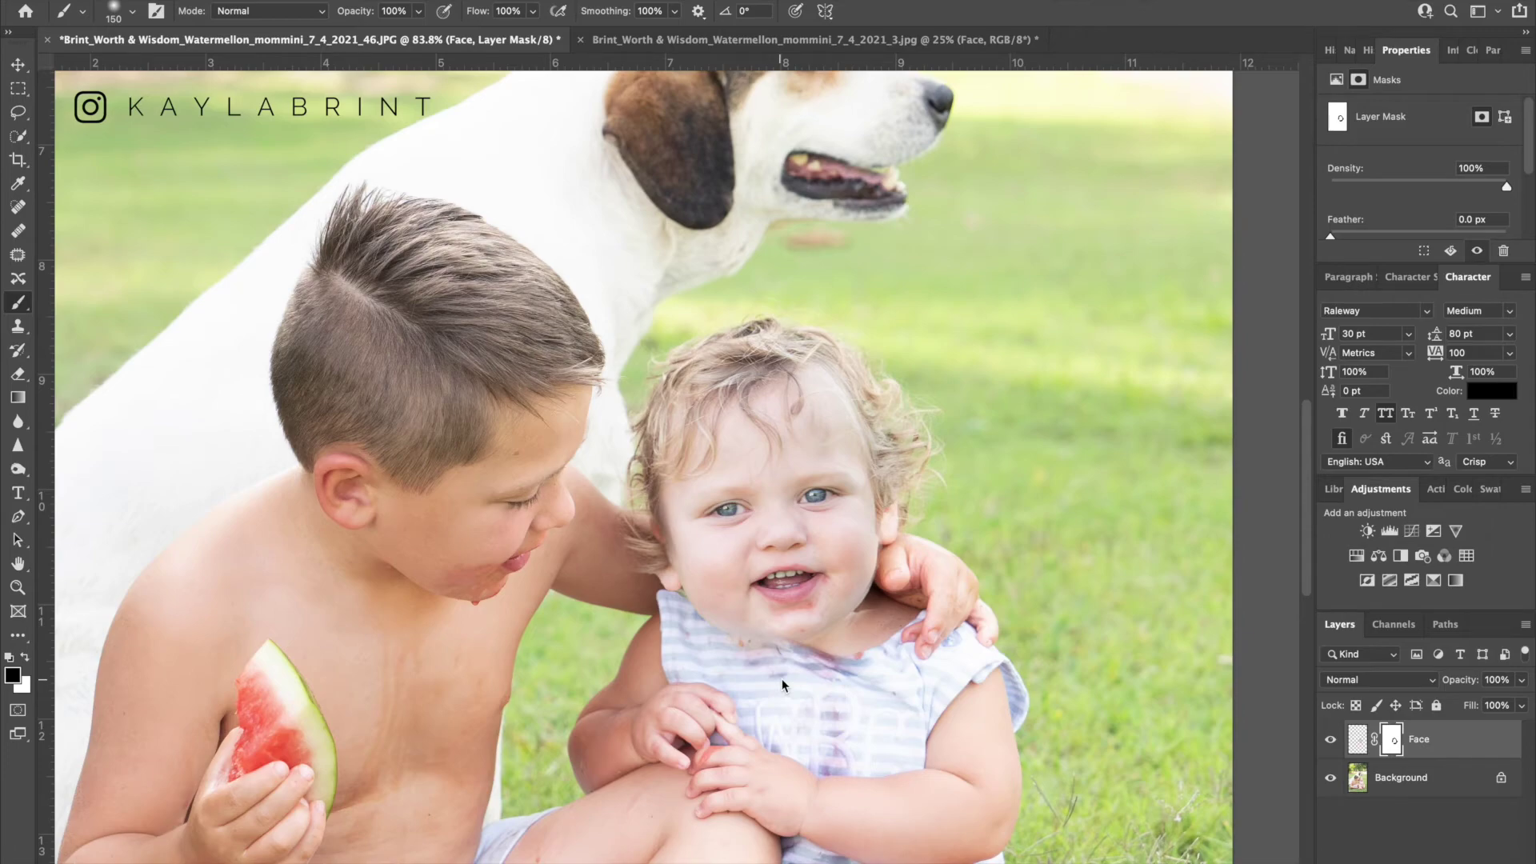
Refine the Face layer's mask in black along the baby's chin, collar and the hair beside the boy's arm.
key("super+plus")
key("super+plus")
key("super+plus")
scroll(782, 685, "down", 6)
mouse_move(785, 681)
left_mouse_down()
mouse_move(720, 646)
mouse_move(825, 685)
mouse_move(1065, 701)
mouse_move(998, 667)
mouse_move(1114, 609)
mouse_move(1025, 666)
mouse_move(838, 676)
mouse_move(772, 646)
mouse_move(693, 592)
mouse_move(759, 607)
mouse_move(687, 586)
mouse_move(595, 507)
mouse_move(616, 507)
mouse_move(613, 483)
mouse_move(588, 481)
mouse_move(557, 400)
mouse_move(470, 304)
left_mouse_up()
scroll(469, 304, "up", 5)
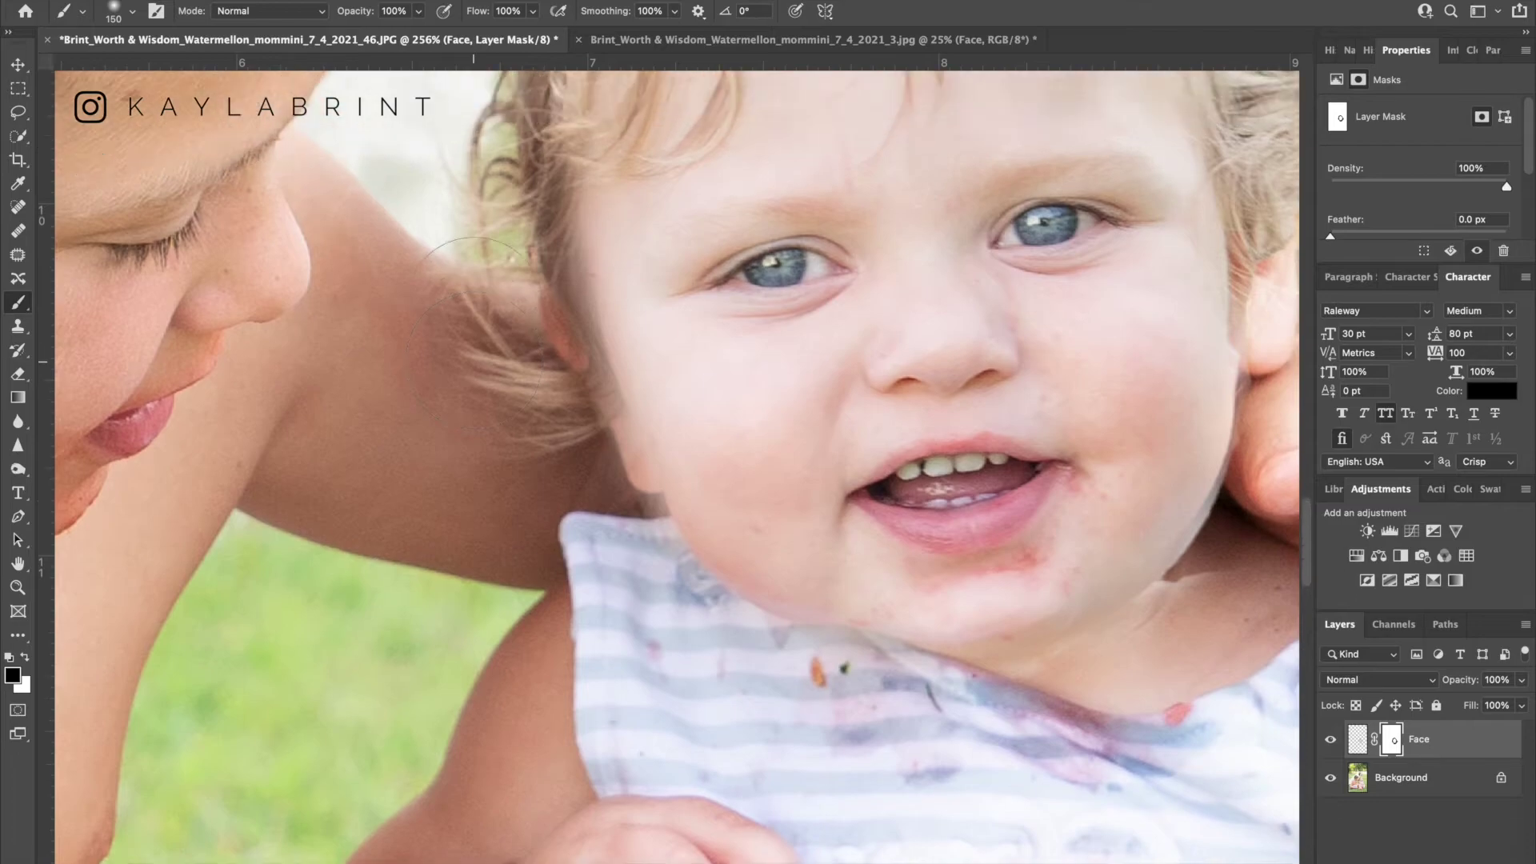
left_click_drag(541, 484, 538, 350)
Show and hide the Face layer up close to compare the masked cheek and hair with the original.
left_click(1330, 741)
left_click(1330, 740)
left_click(1329, 743)
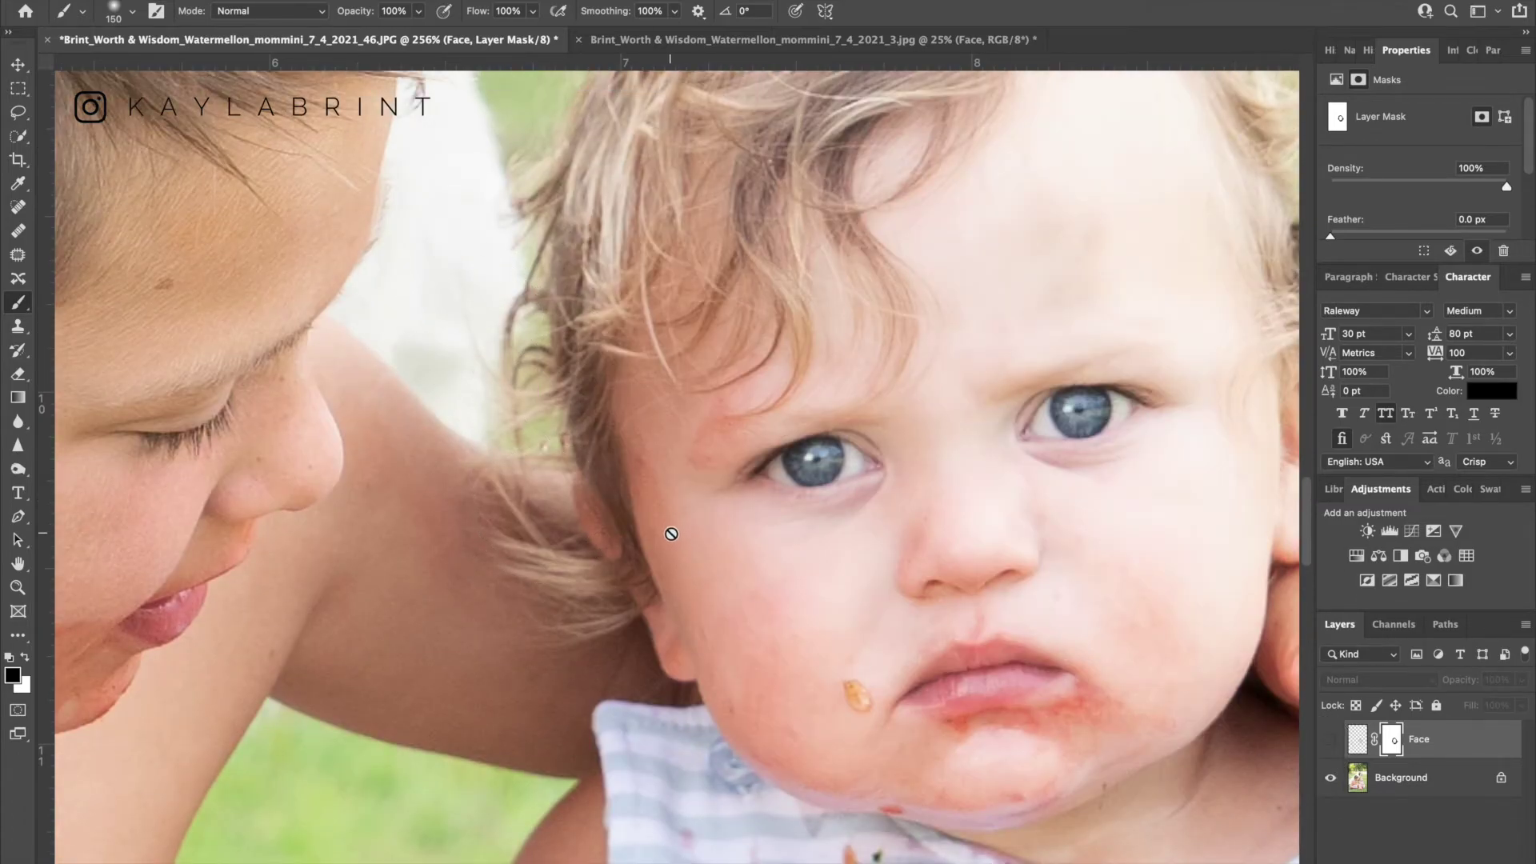
left_click(1330, 742)
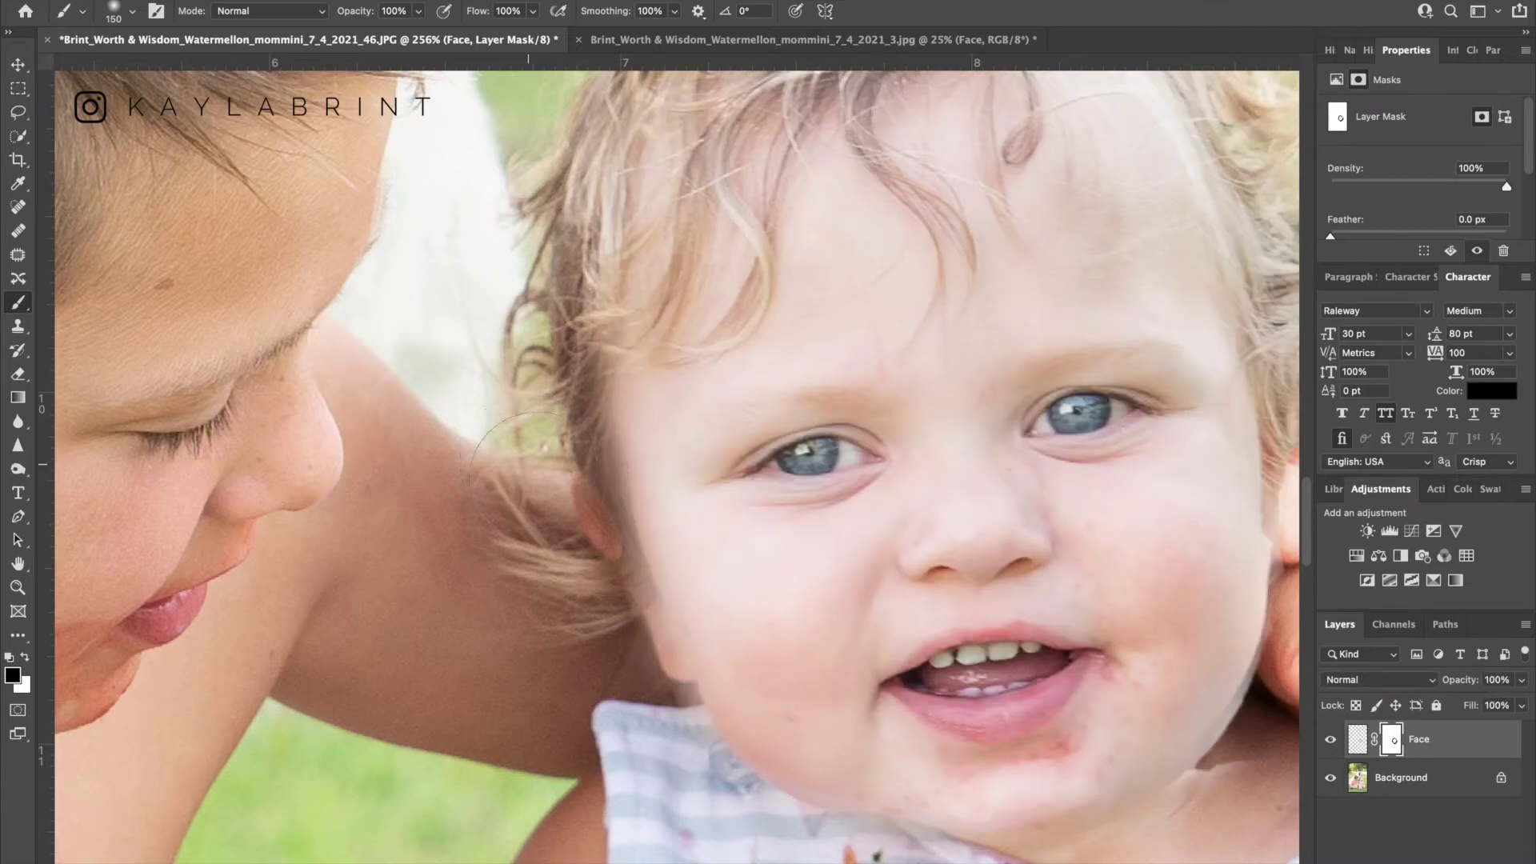
Paint black on the Face layer's mask along the ear and the hair edge on the boy's side of the head.
left_click_drag(581, 474, 572, 272)
scroll(572, 272, "up", 3)
mouse_move(544, 416)
left_mouse_down()
mouse_move(572, 246)
mouse_move(406, 373)
mouse_move(683, 196)
mouse_move(618, 195)
mouse_move(607, 179)
left_mouse_up()
key("super+minus")
key("super+minus")
key("super+minus")
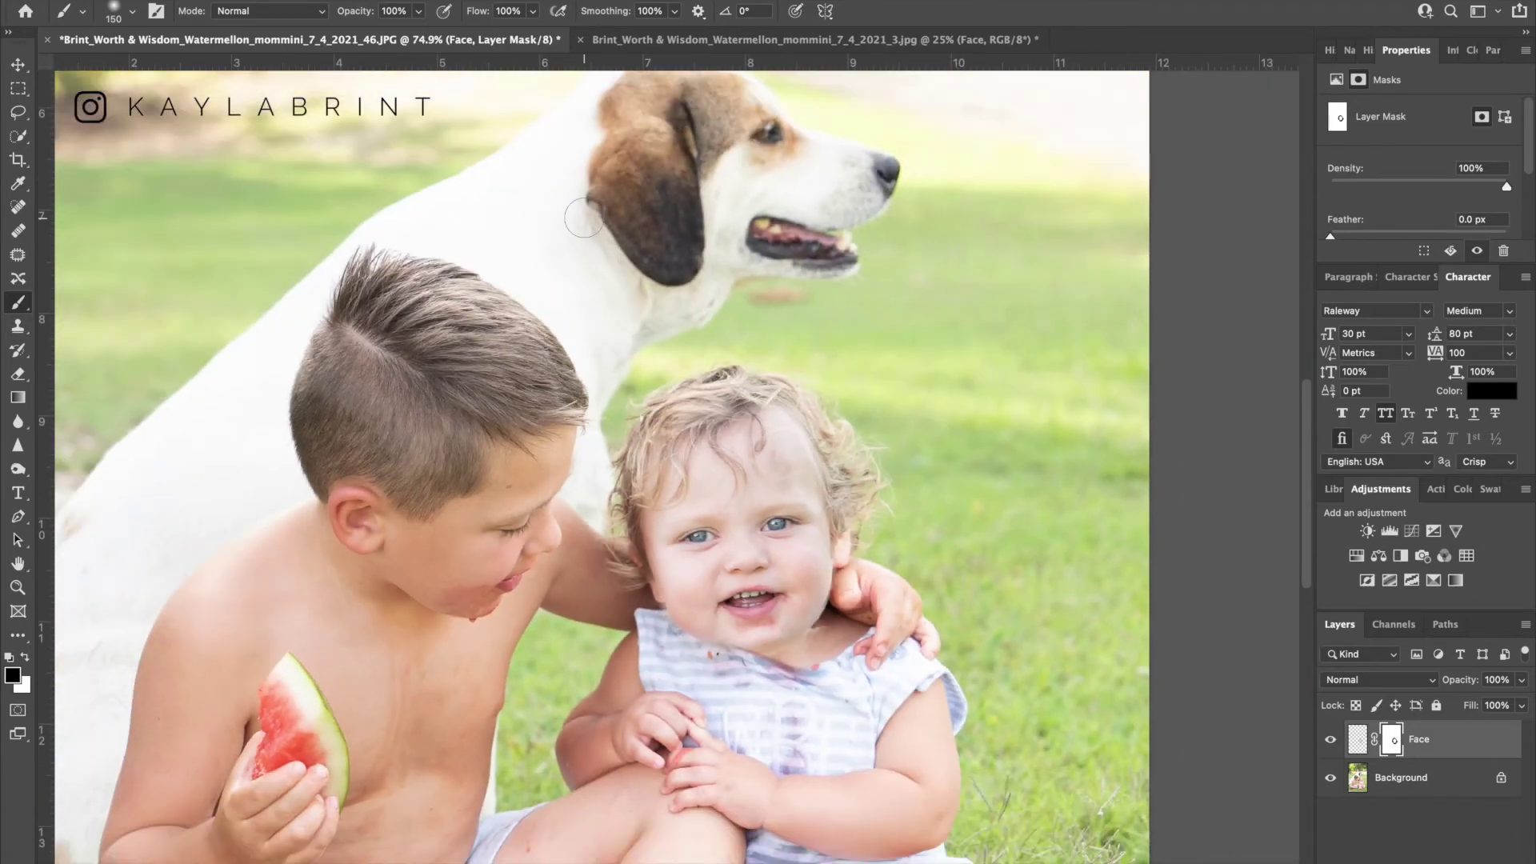
Show and hide the Face layer repeatedly to compare the blended head with the original in the whole photo.
scroll(838, 454, "down", 5)
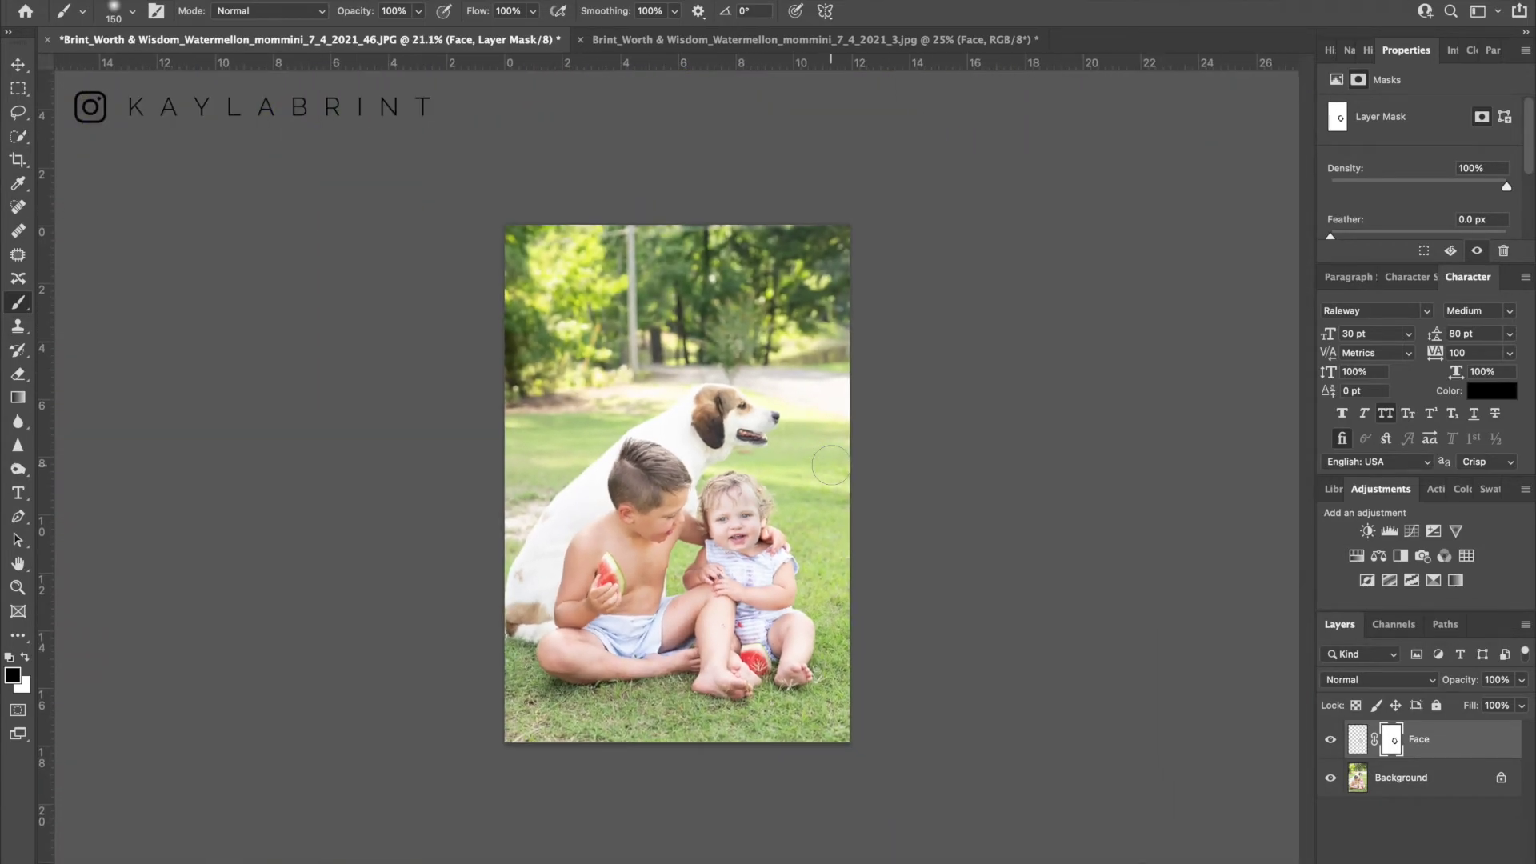
scroll(1218, 697, "up", 2)
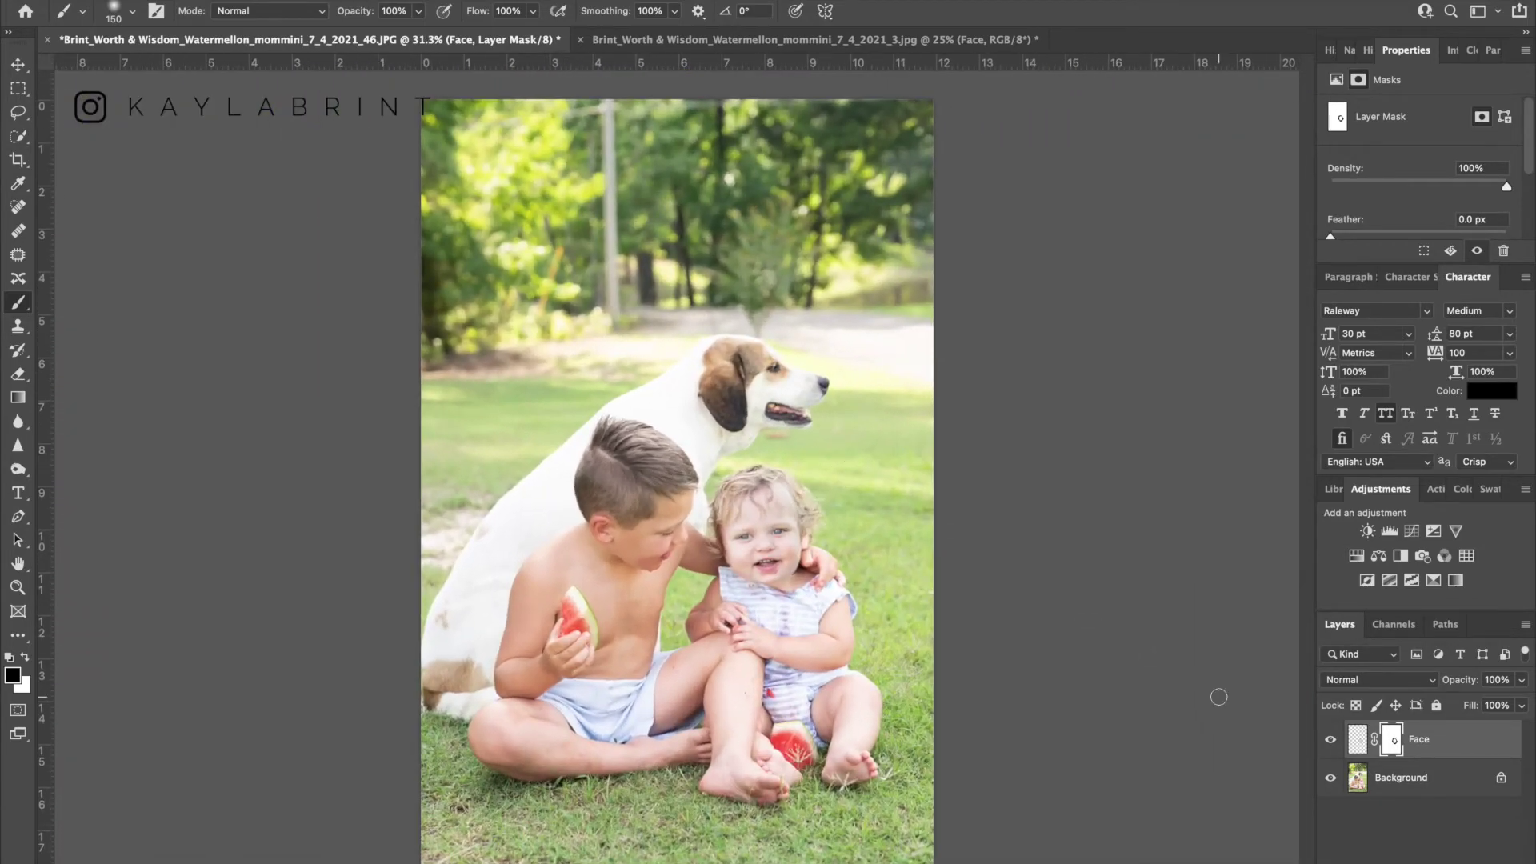
left_click(1331, 740)
left_click(1332, 741)
left_click(1332, 742)
left_click(1332, 744)
mouse_move(775, 476)
left_mouse_down()
mouse_move(806, 515)
mouse_move(797, 501)
mouse_move(768, 510)
mouse_move(767, 494)
mouse_move(757, 506)
mouse_move(806, 471)
mouse_move(821, 507)
mouse_move(807, 531)
mouse_move(792, 508)
mouse_move(817, 564)
mouse_move(815, 537)
mouse_move(815, 604)
mouse_move(825, 478)
mouse_move(892, 559)
left_mouse_up()
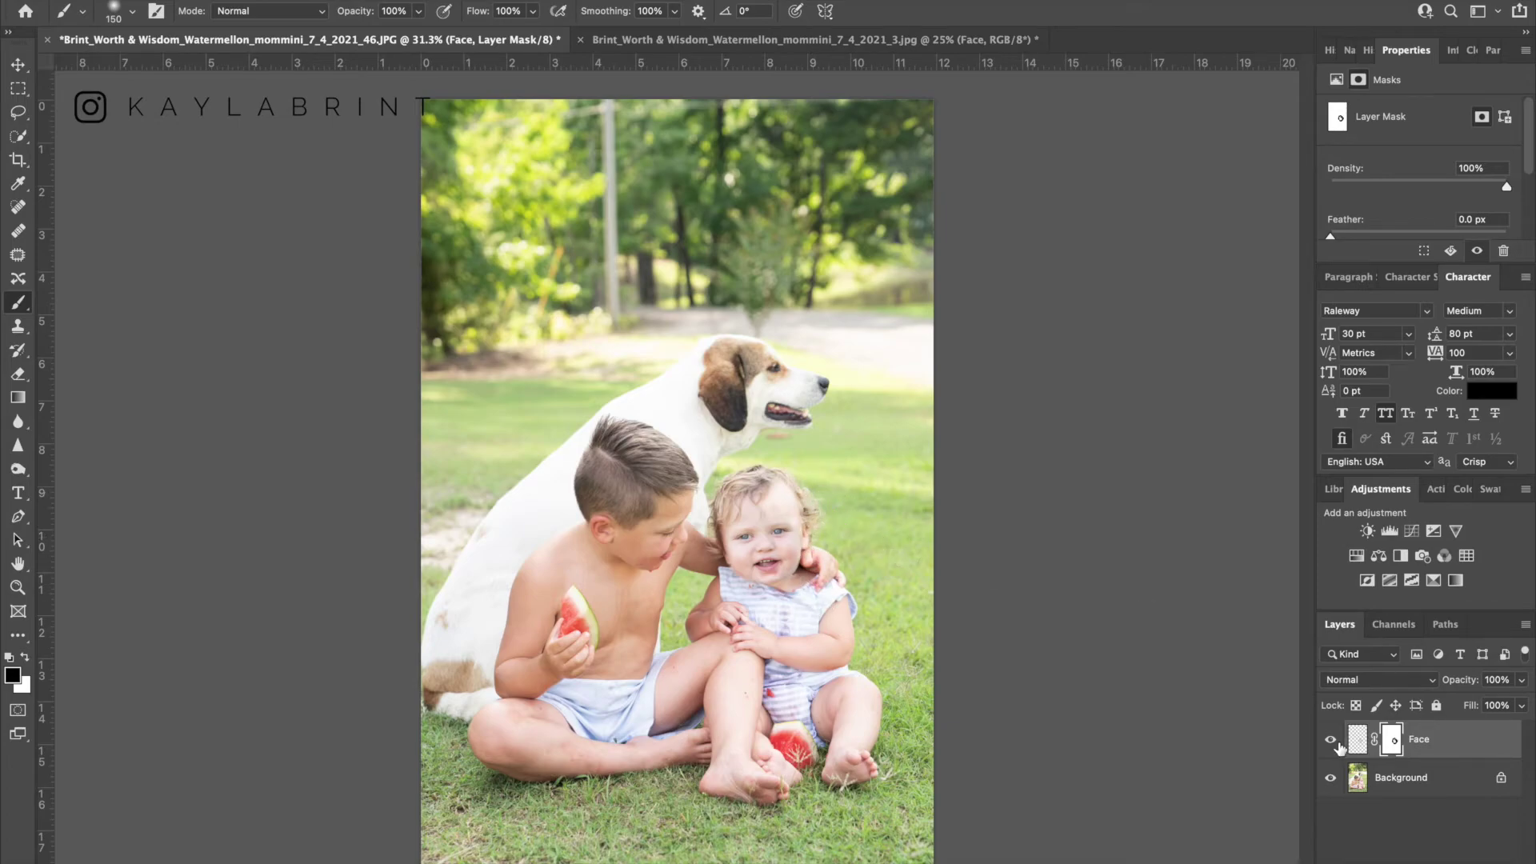
left_click(1338, 744)
left_click(1335, 742)
left_click(1330, 740)
left_click(1330, 740)
Examine the blended head's edges up close and compare the full photo with and without the Face layer.
scroll(698, 519, "up", 5)
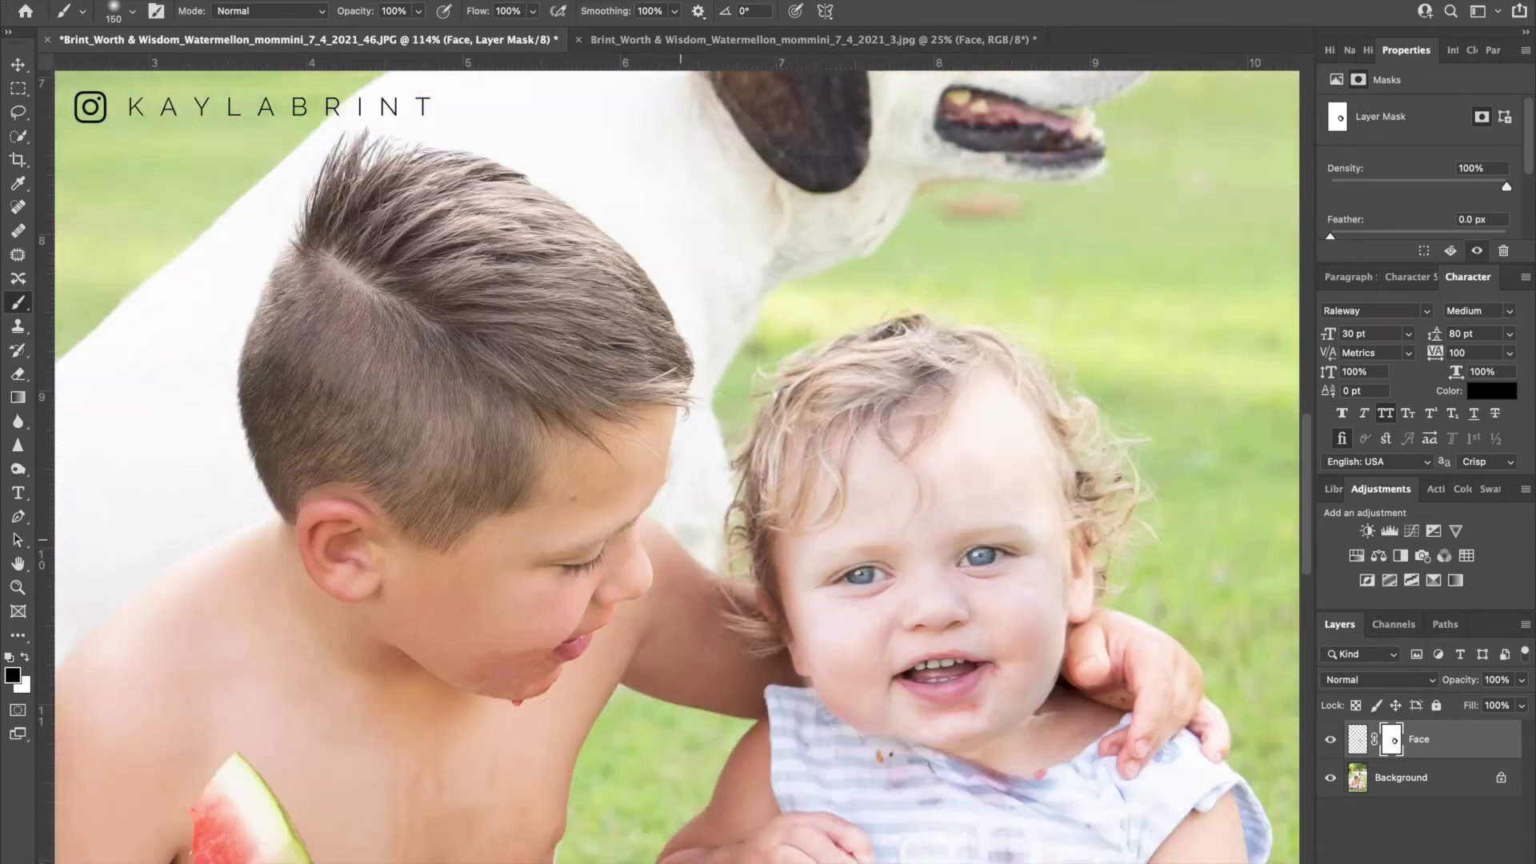
scroll(681, 540, "down", 3)
mouse_move(850, 607)
left_mouse_down()
mouse_move(867, 618)
mouse_move(764, 587)
mouse_move(803, 606)
mouse_move(772, 532)
mouse_move(733, 552)
left_mouse_up()
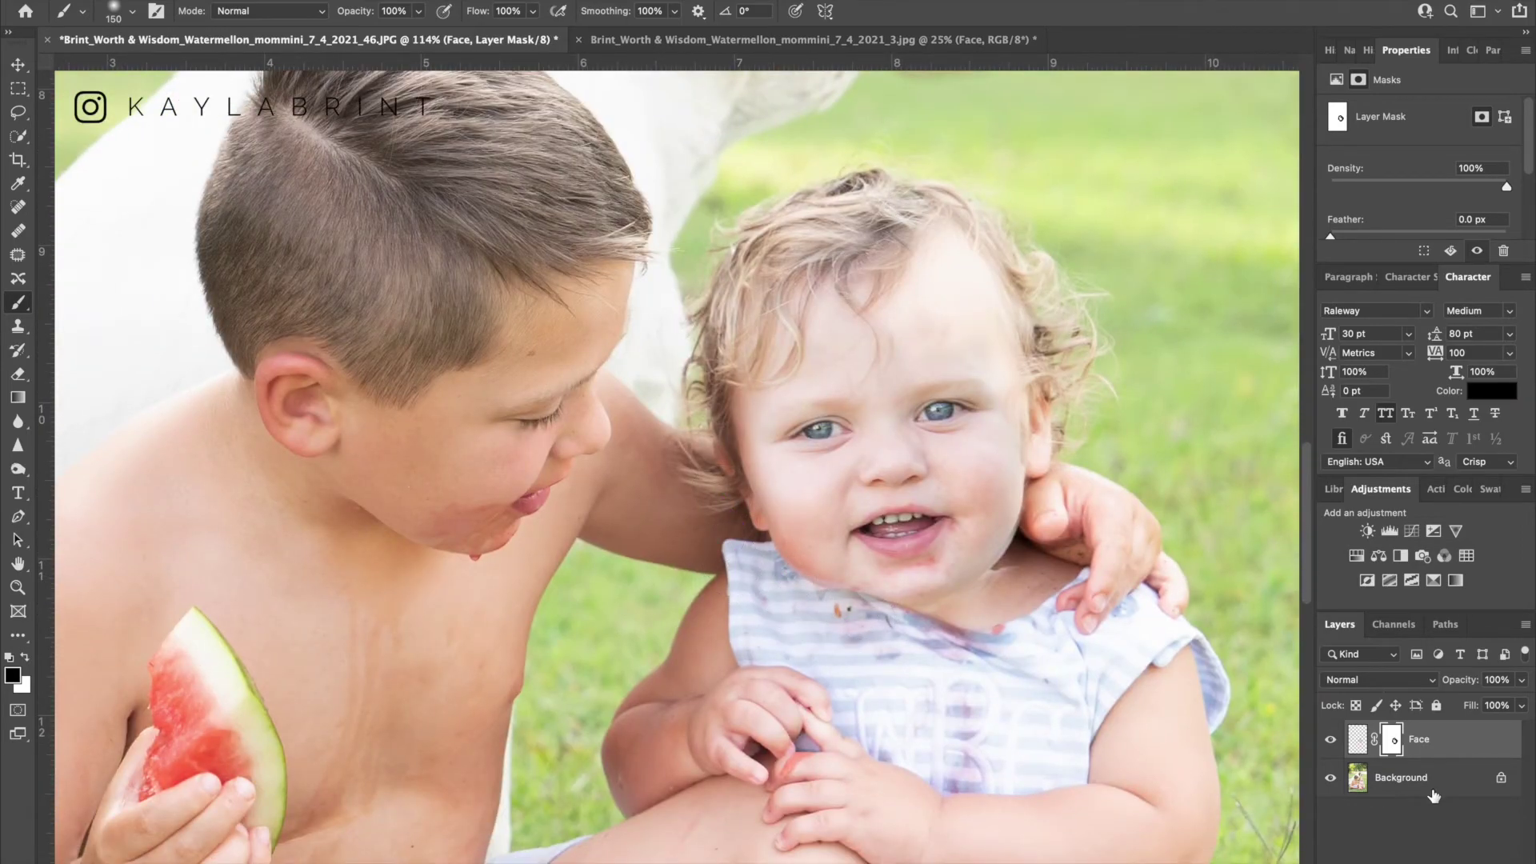
scroll(1004, 550, "down", 5)
left_click(1331, 741)
left_click(1331, 741)
left_click(1331, 740)
left_click(1331, 741)
left_click(1331, 740)
left_click(1331, 741)
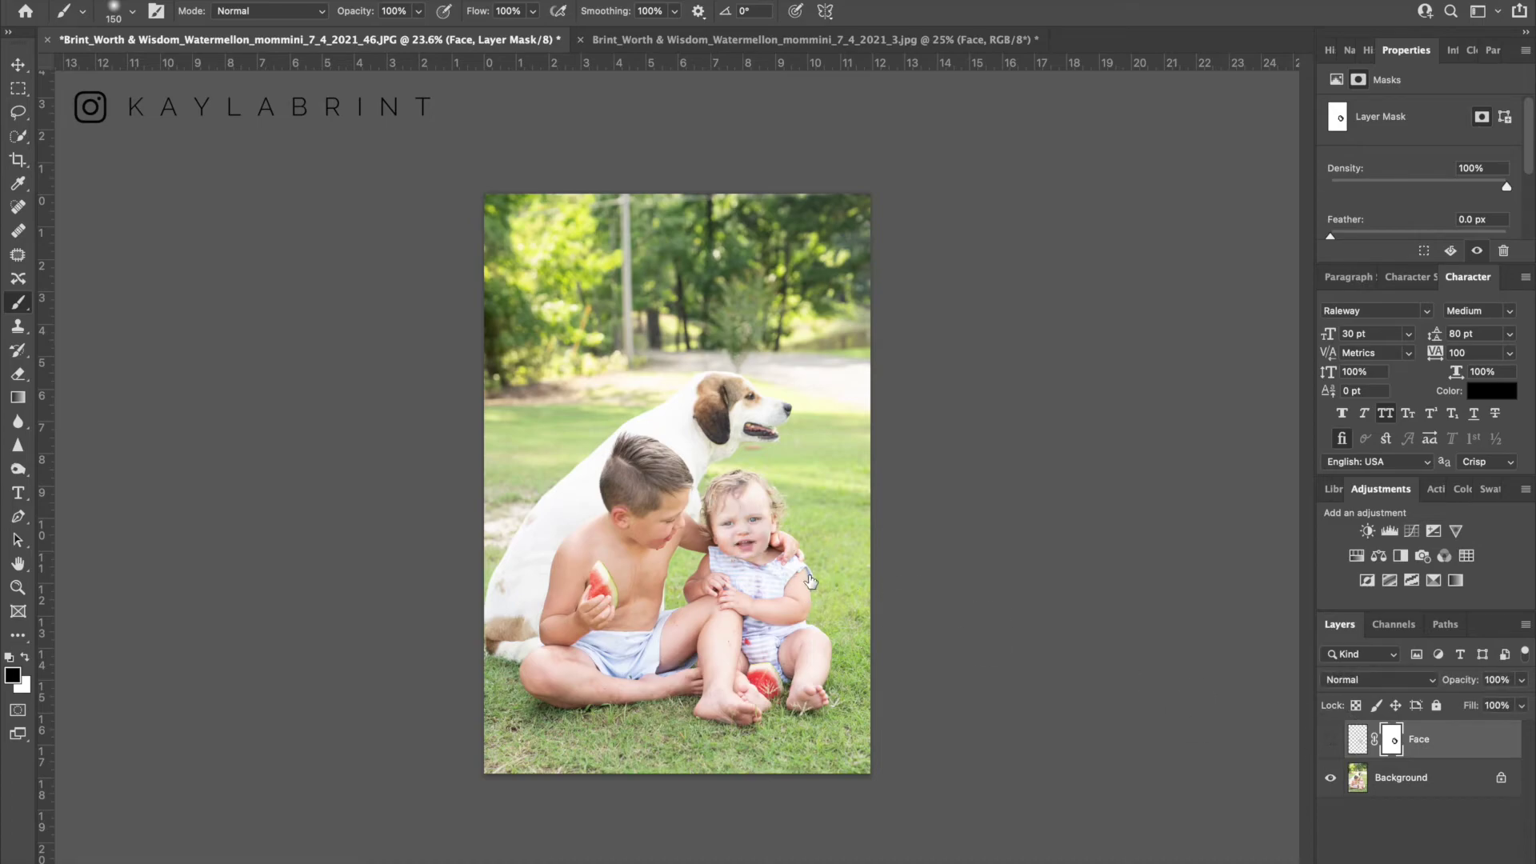
left_click(1331, 739)
Paint black on the Face layer's mask to bring back the original front hair, cheek edge, chin and neck, reducing the brush to 60.
scroll(851, 471, "up", 10)
scroll(852, 472, "down", 3)
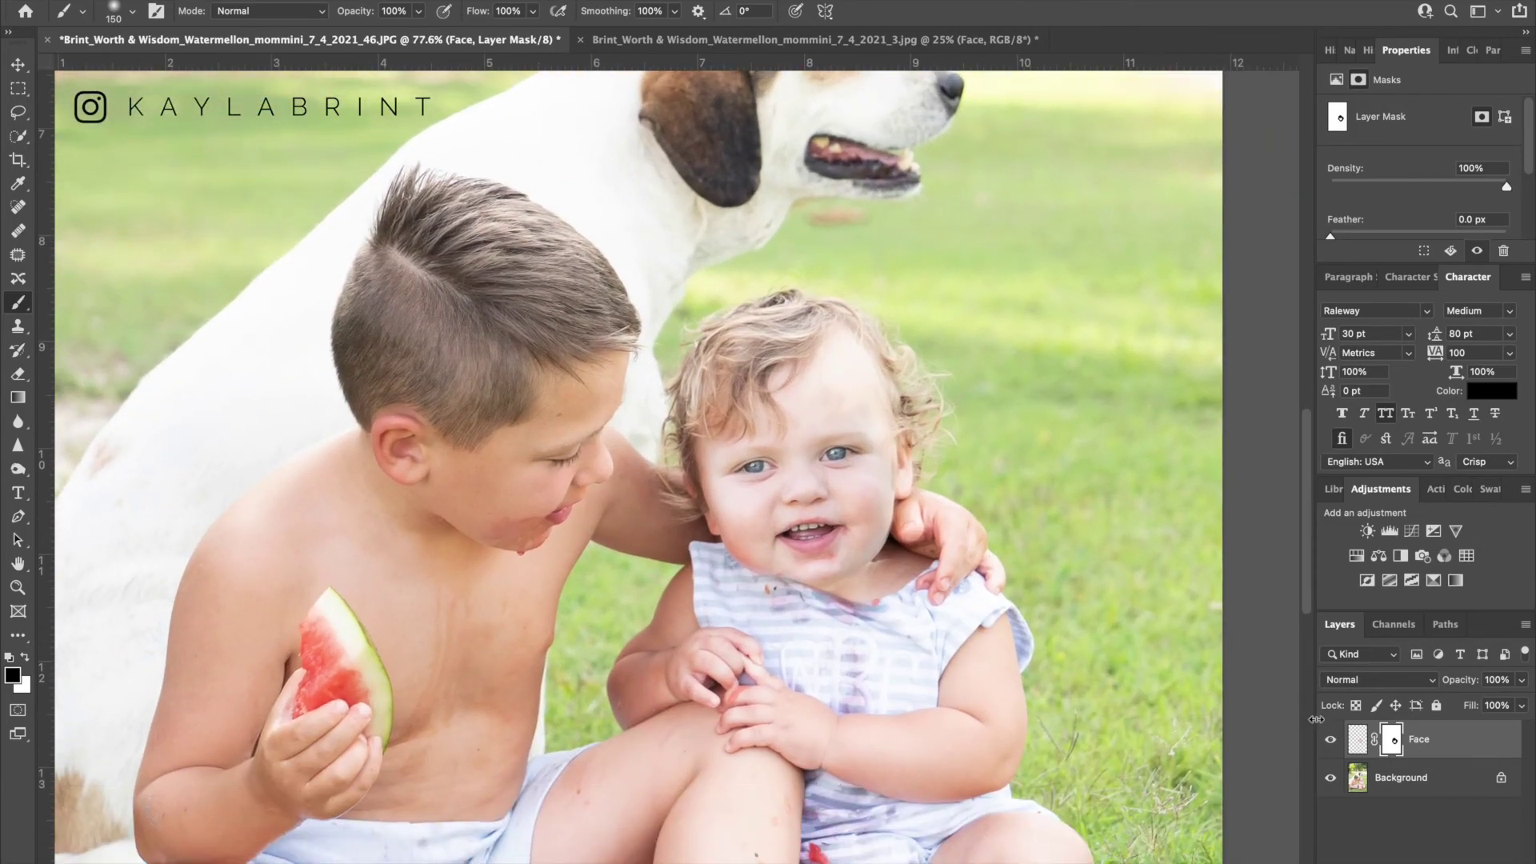
left_click(1331, 740)
left_click(1330, 740)
mouse_move(928, 455)
left_mouse_down()
mouse_move(905, 485)
mouse_move(907, 572)
mouse_move(901, 544)
mouse_move(778, 543)
left_mouse_up()
key("super+plus")
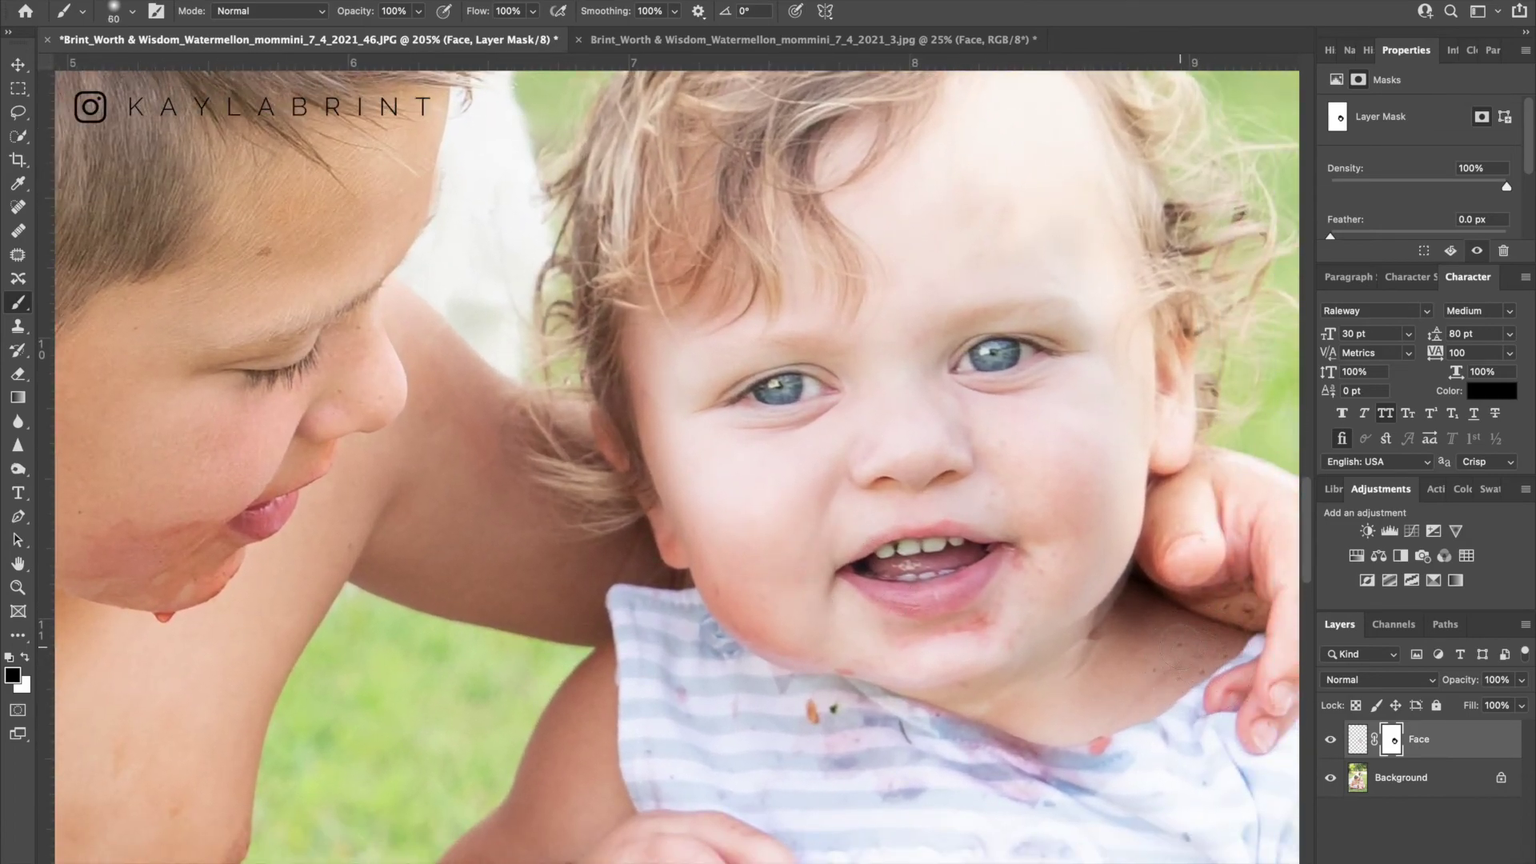
mouse_move(983, 691)
left_mouse_down()
mouse_move(856, 698)
mouse_move(765, 678)
mouse_move(722, 647)
mouse_move(890, 684)
mouse_move(1060, 665)
mouse_move(1172, 590)
left_mouse_up()
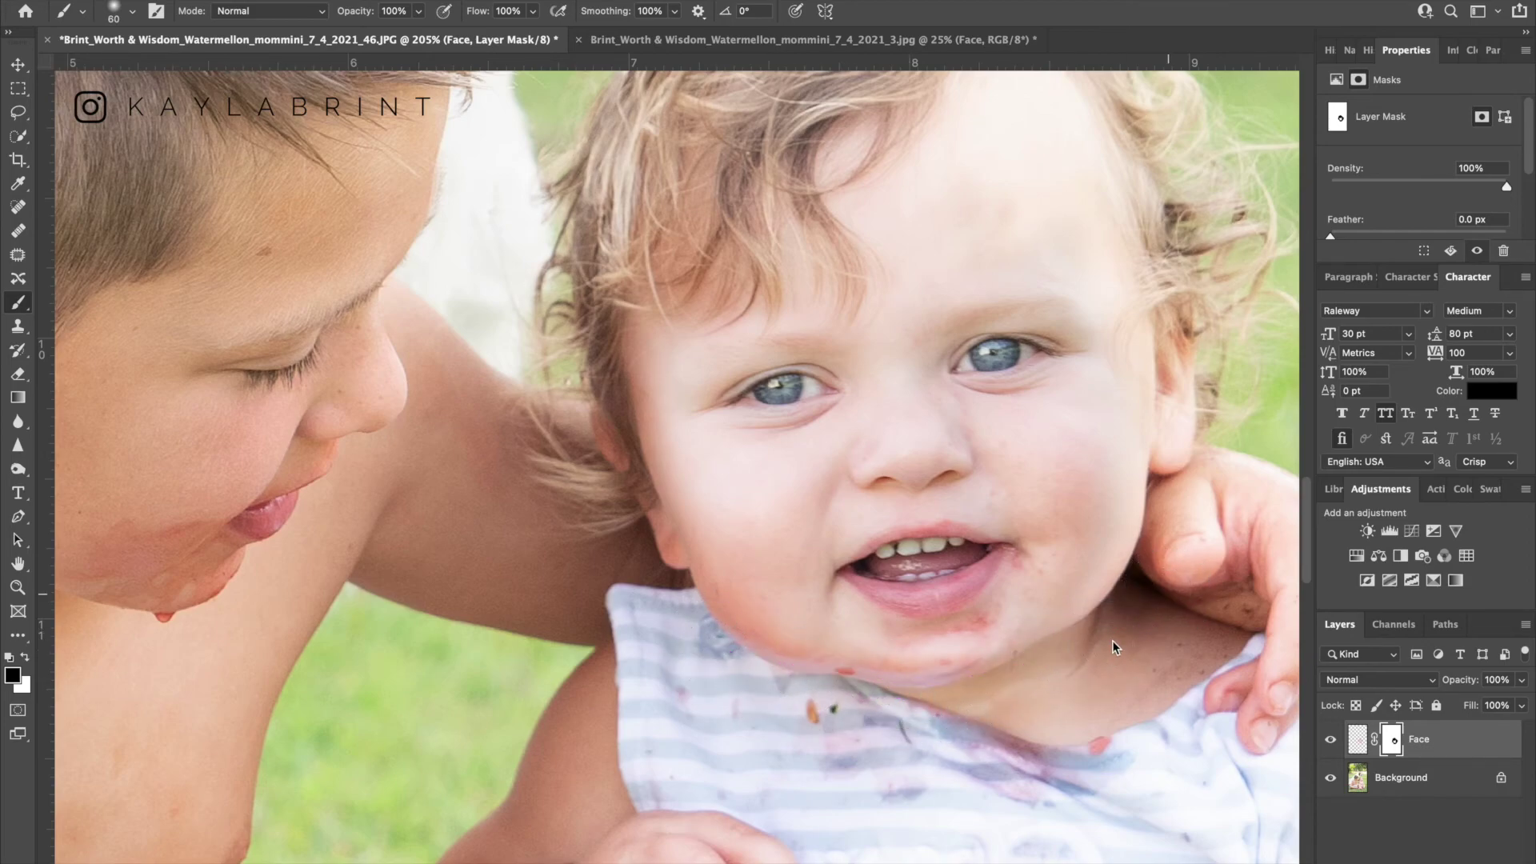
Show and hide the Face layer to check the finished head swap against the original expression in the full photo.
scroll(1113, 641, "down", 10)
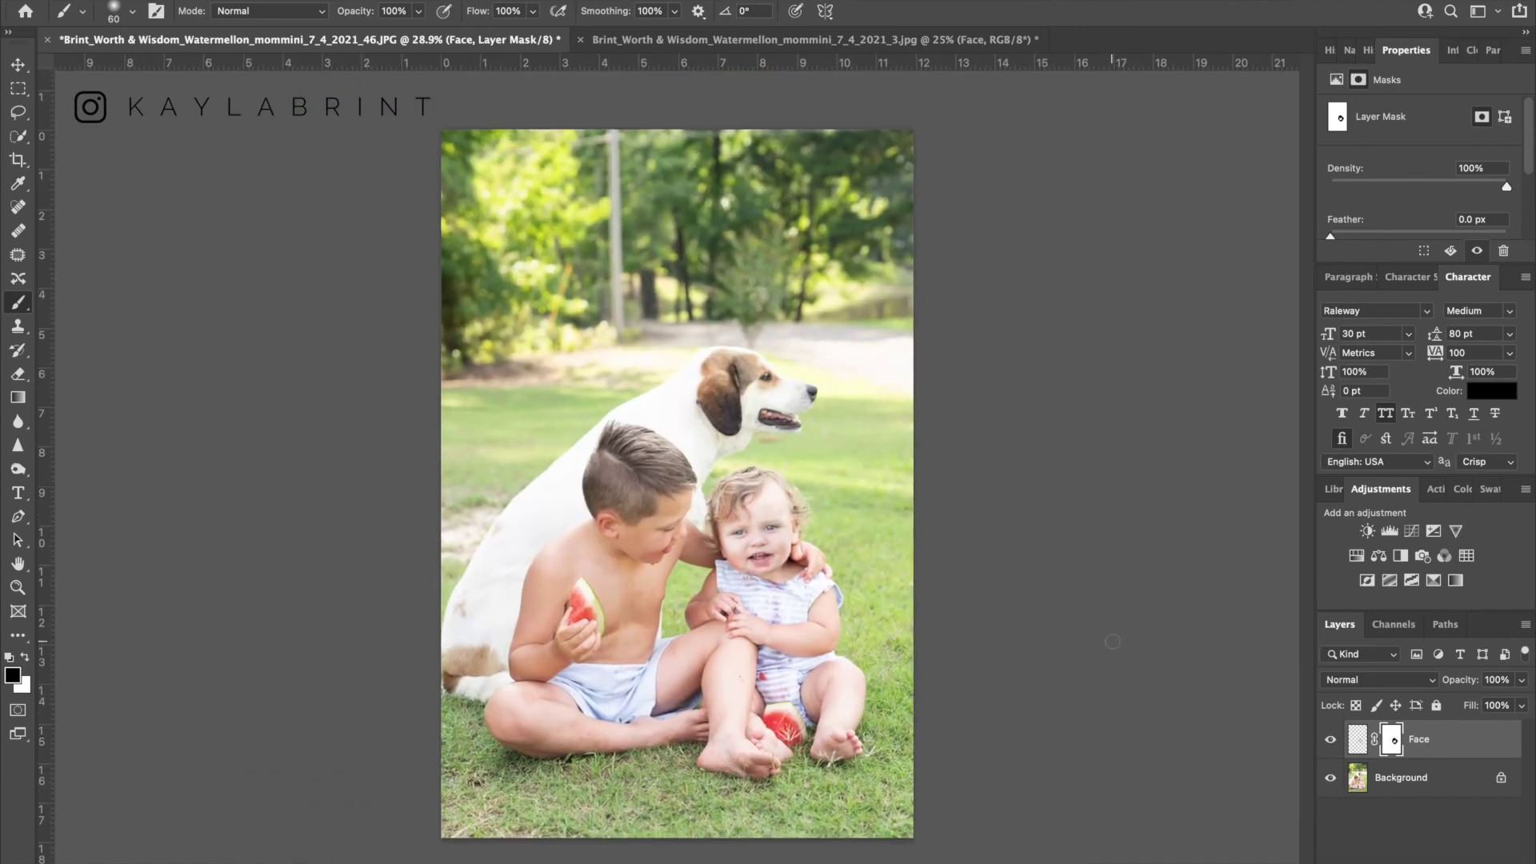
left_click(1329, 739)
left_click(1329, 740)
left_click(1330, 740)
left_click(1329, 740)
scroll(950, 406, "down", 3)
scroll(950, 405, "up", 4)
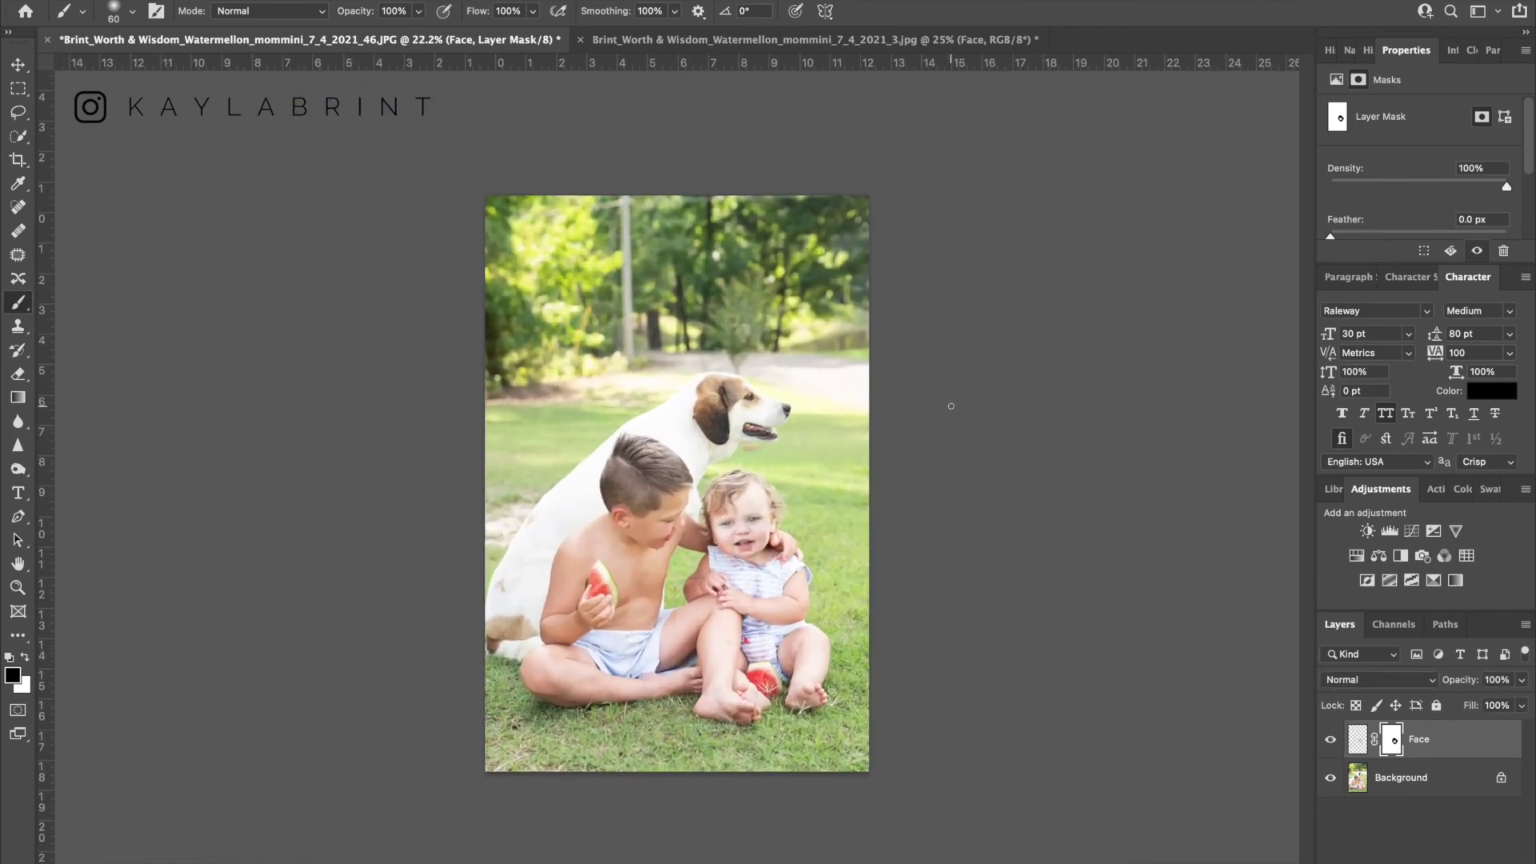
left_click(1330, 740)
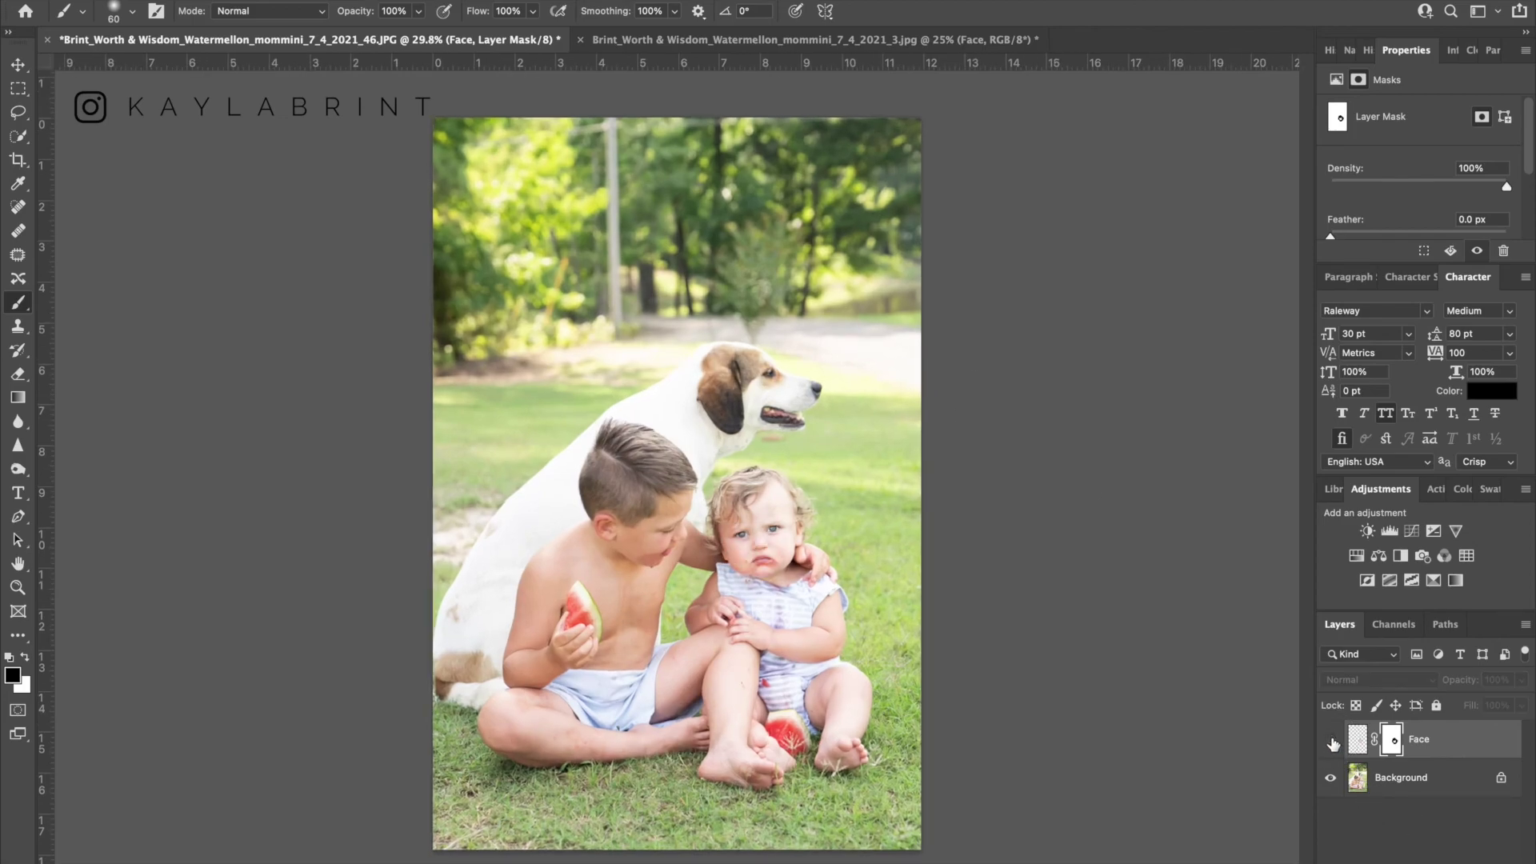
left_click(1331, 740)
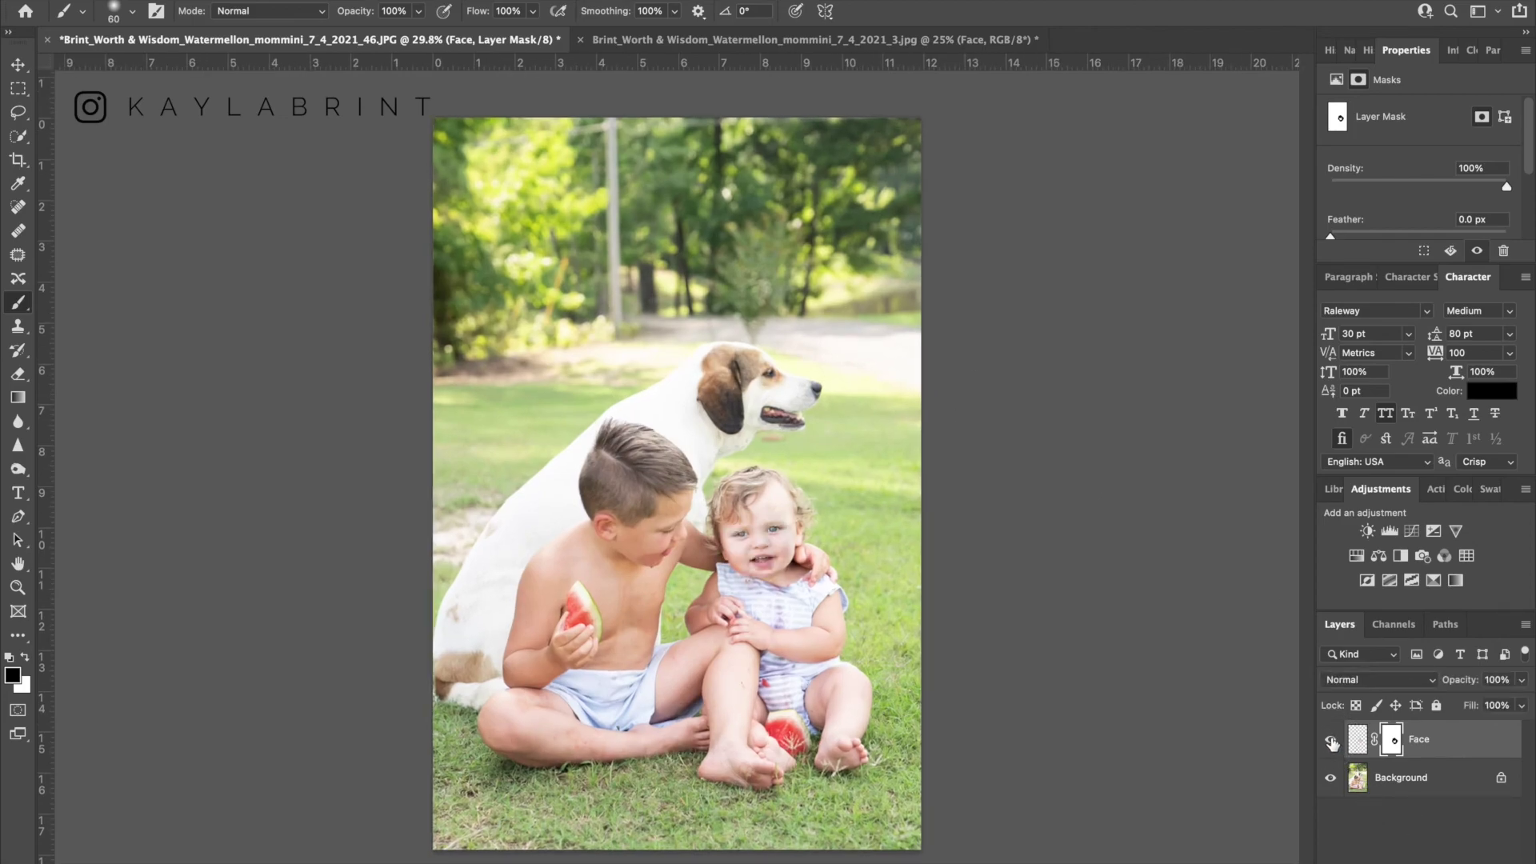
Delete the Face layer from the walking-baby source photo and return to the group photo.
left_click(608, 40)
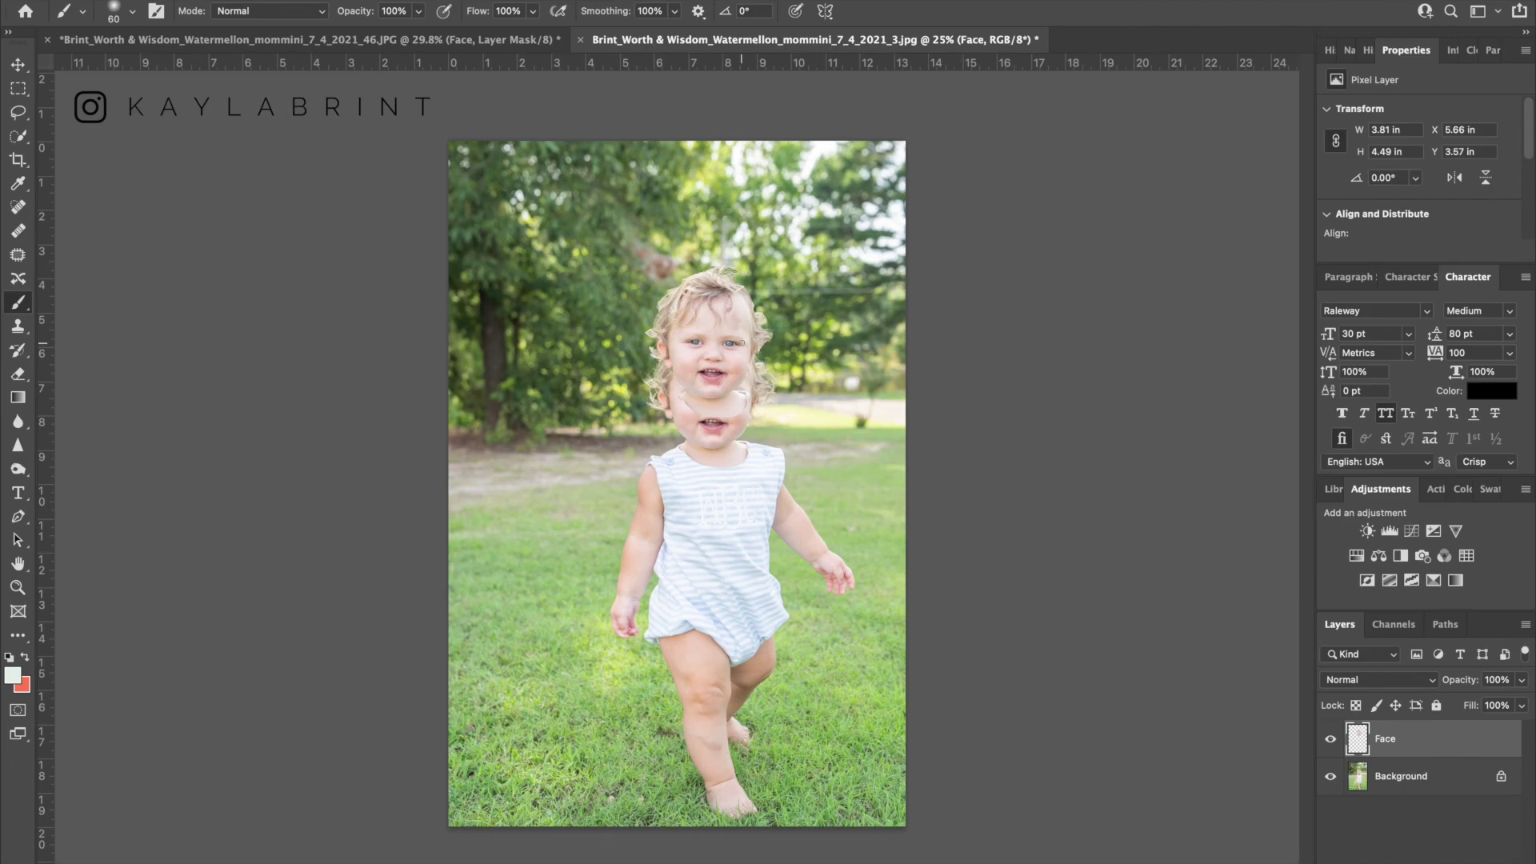
key("v")
left_click_drag(735, 348, 742, 406)
key("Delete")
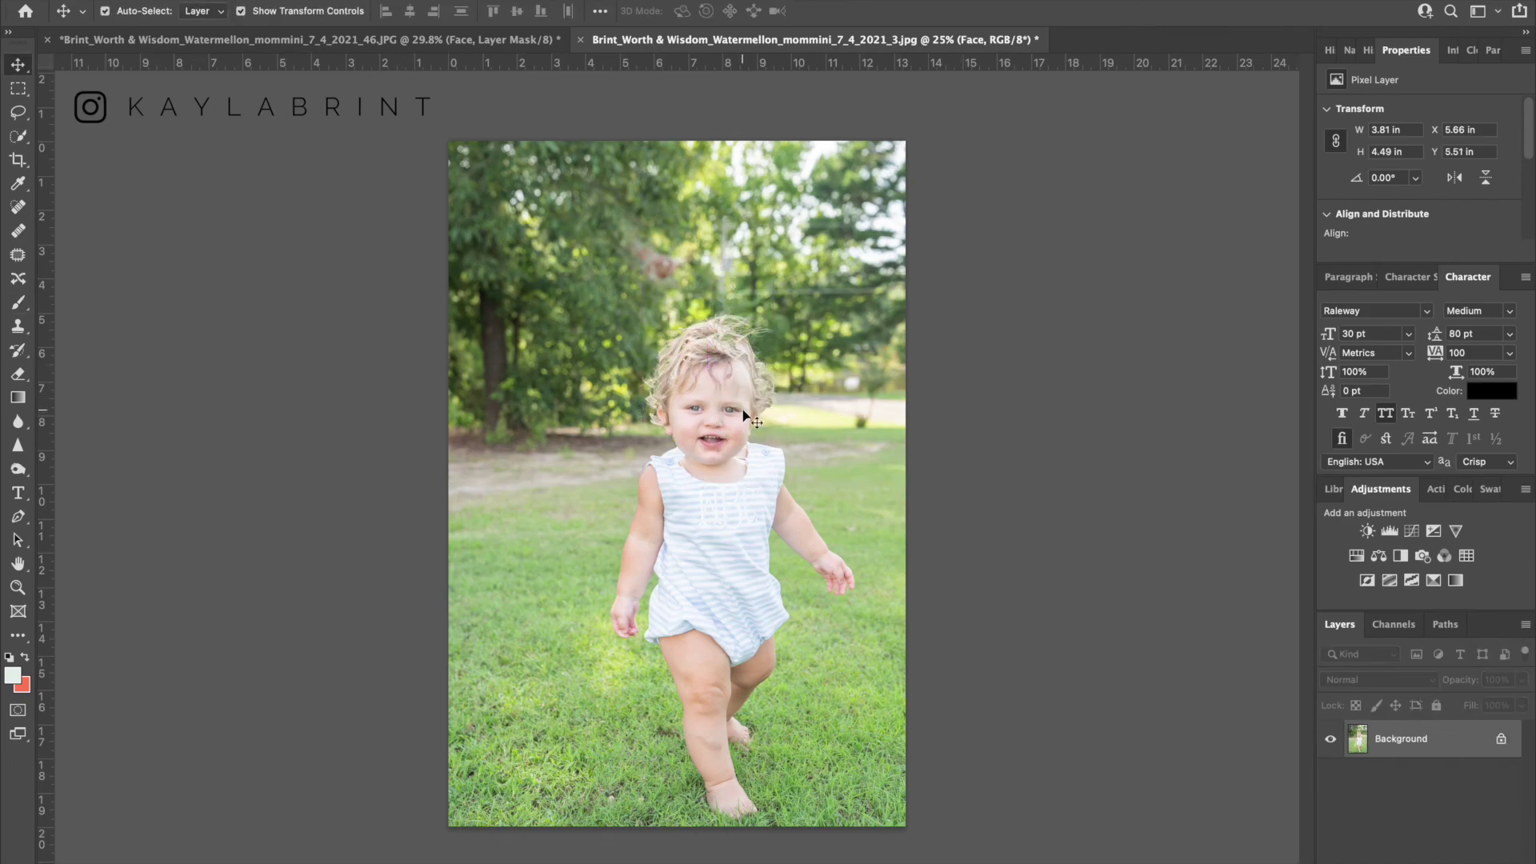
left_click(328, 40)
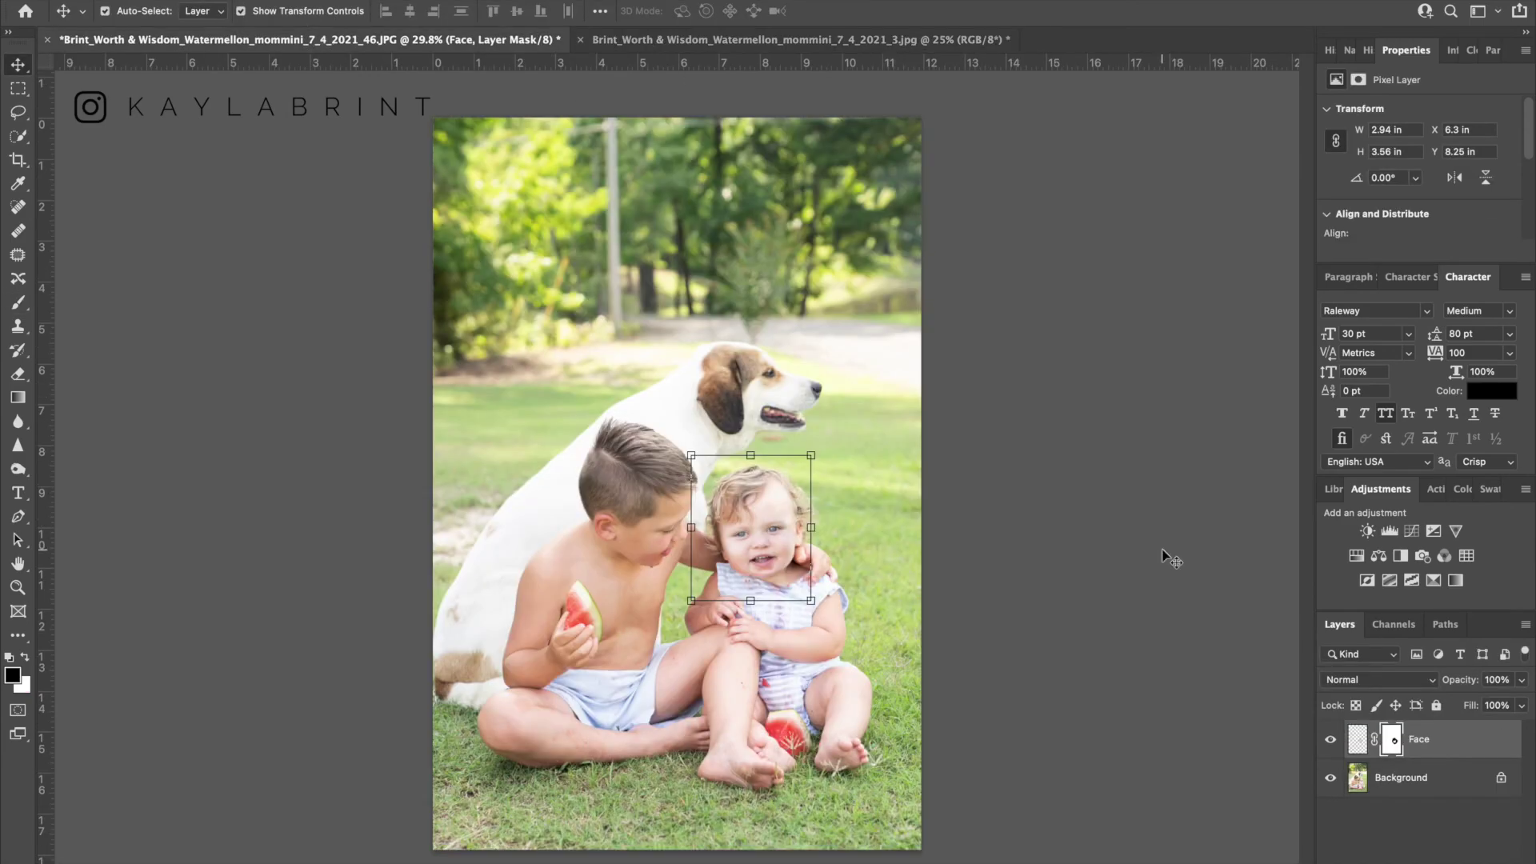